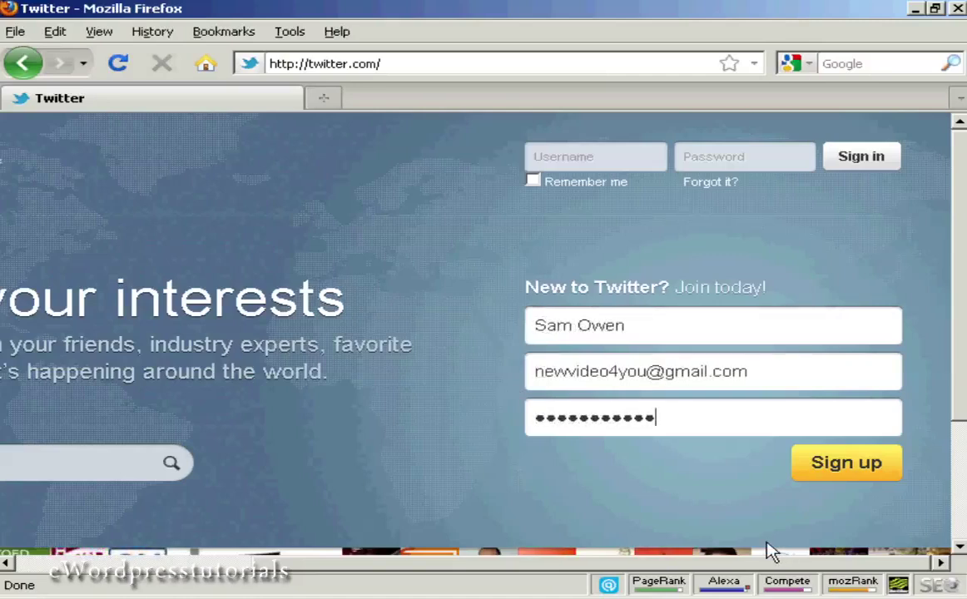
Step: Submit the 'New to Twitter? Join today!' form with the entered name, email and password
left_click(846, 470)
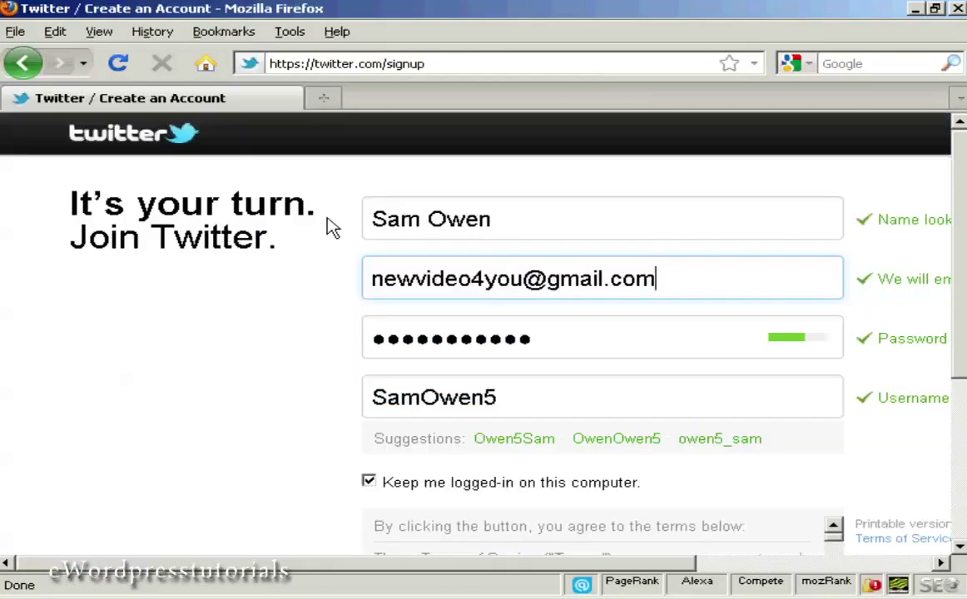
Step: Uncheck 'Keep me logged-in on this computer' on the sign-up form
left_click_drag(495, 565, 549, 583)
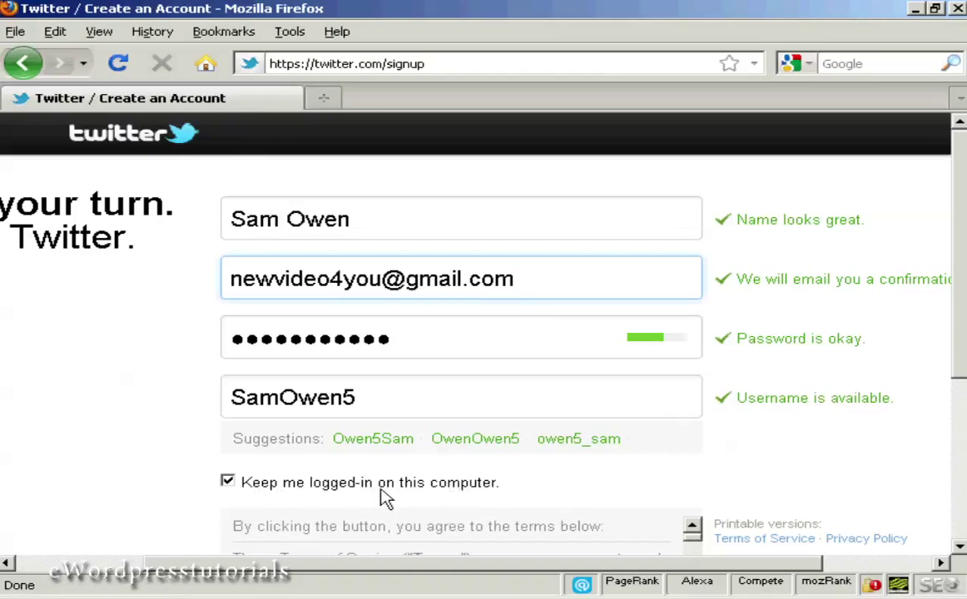
left_click(227, 481)
left_click(231, 484)
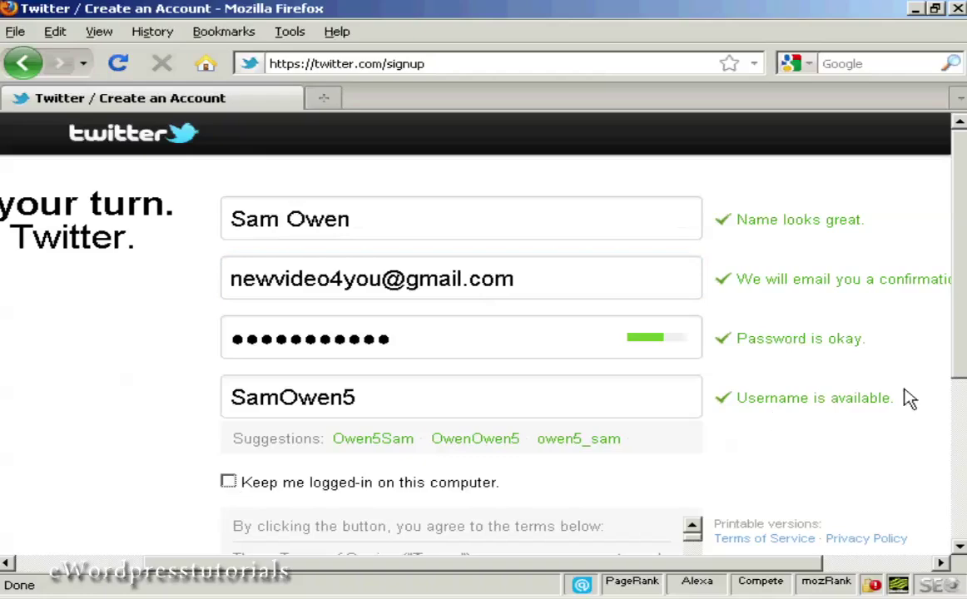
Step: Expand the Terms of Service box and scroll through the terms
left_click_drag(964, 285, 964, 396)
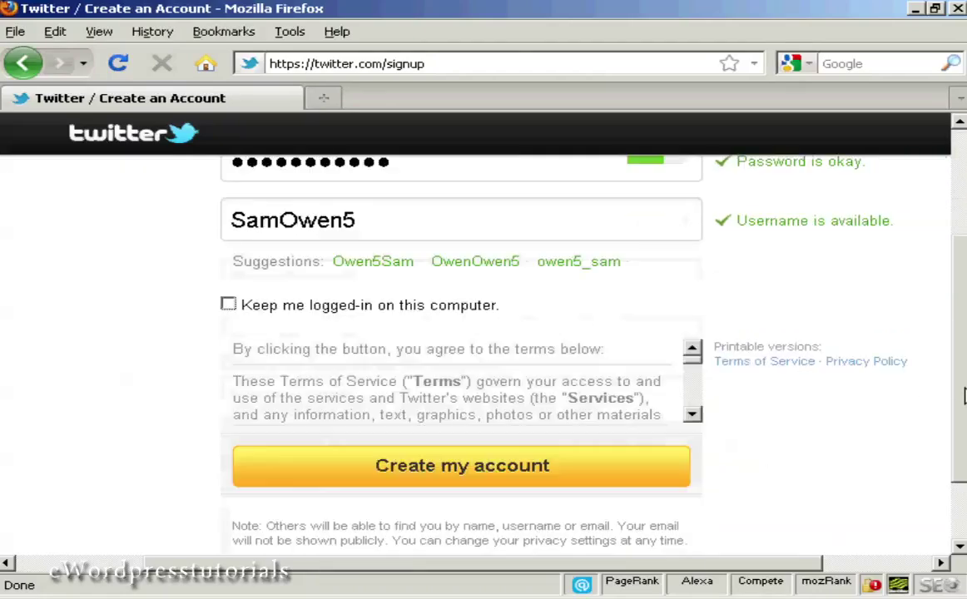
left_click(693, 362)
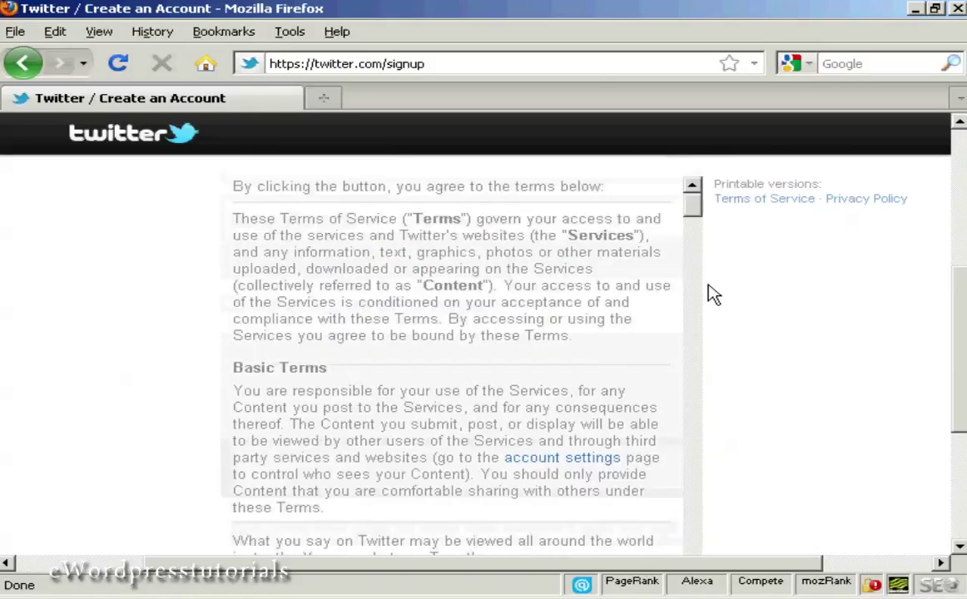
left_click_drag(693, 208, 693, 274)
left_click(693, 542)
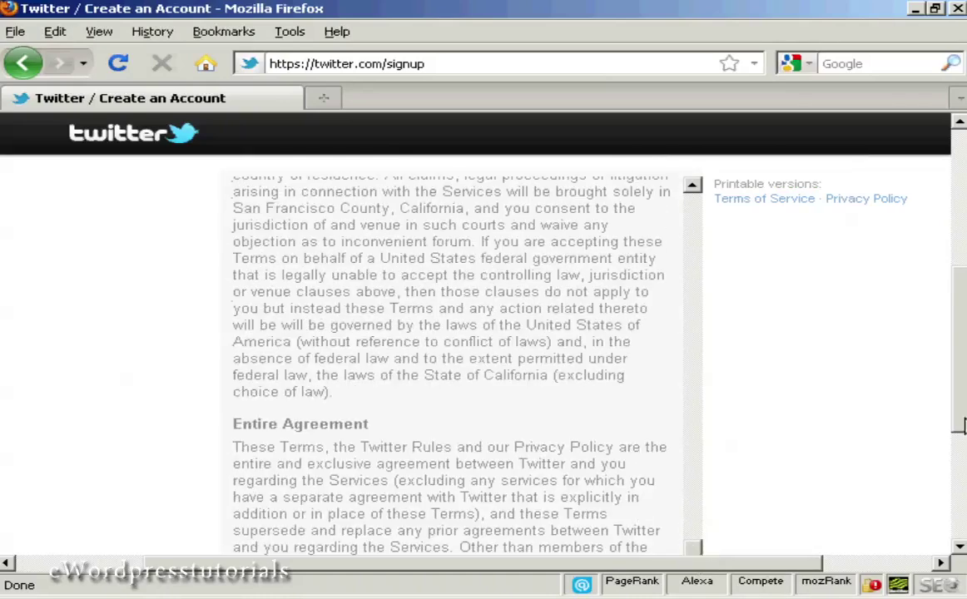
left_click_drag(957, 398, 963, 263)
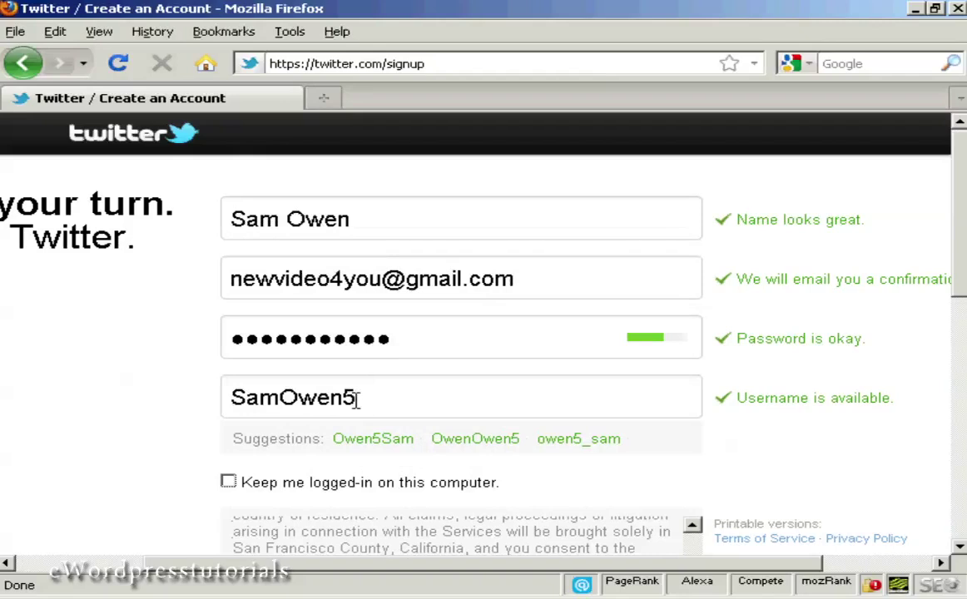
Step: Replace the suggested username with NewVideo4You and create the account
left_click(361, 398)
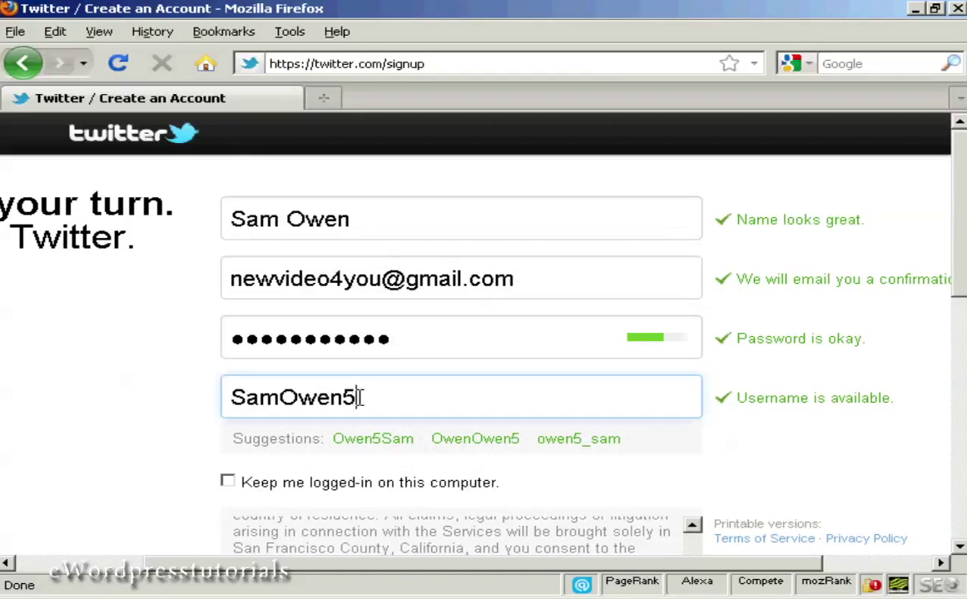
left_click_drag(361, 398, 200, 398)
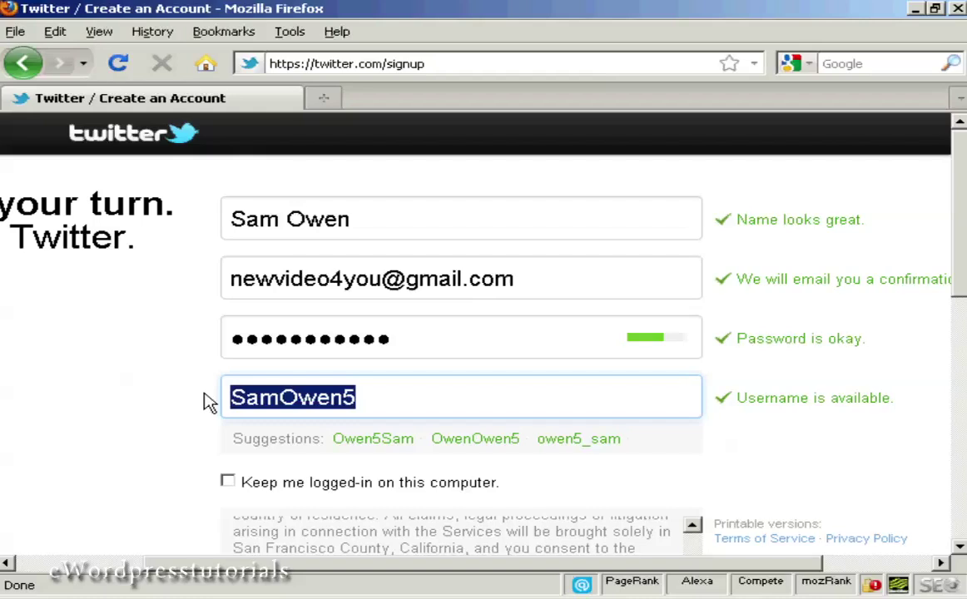
type("NewVideo4You")
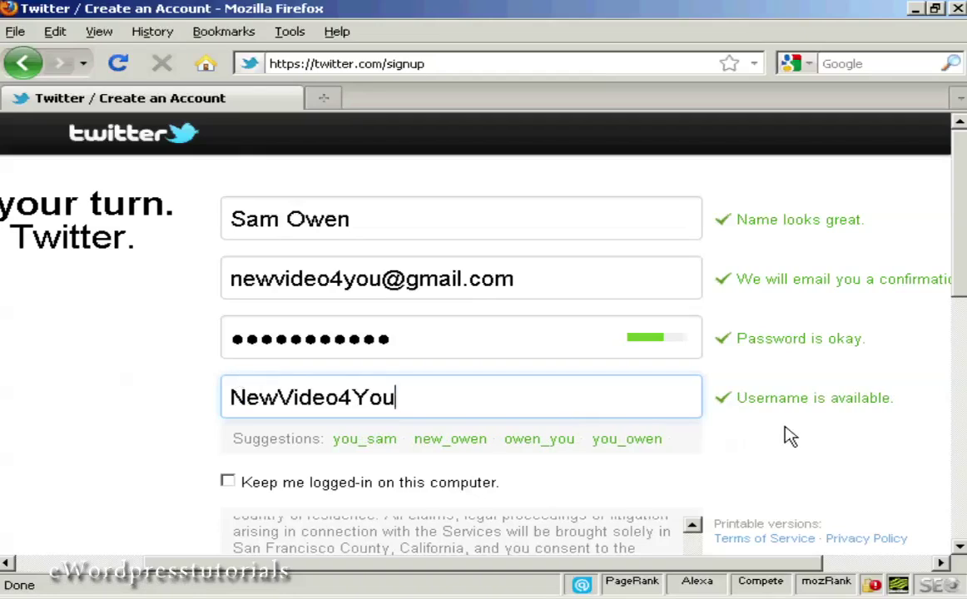
left_click_drag(965, 265, 955, 487)
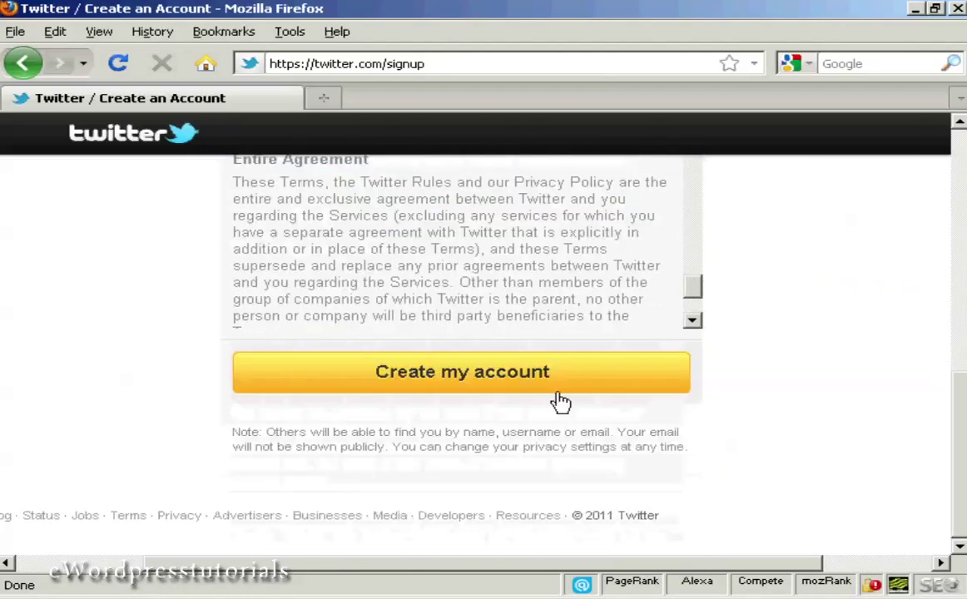
left_click(468, 381)
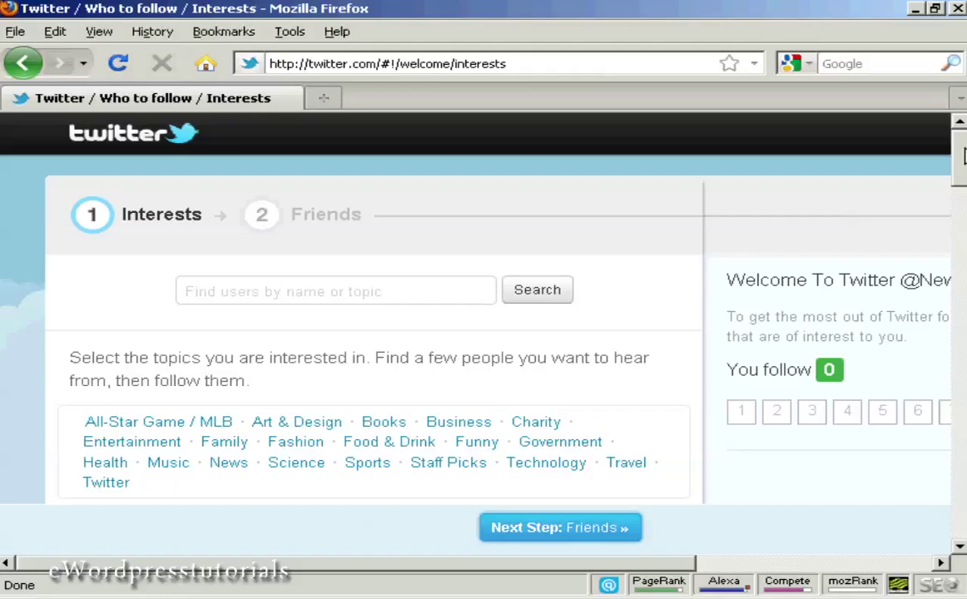
Step: Browse the Food & Drink and Technology suggestions, then continue to the Friends step
left_click_drag(963, 156, 962, 166)
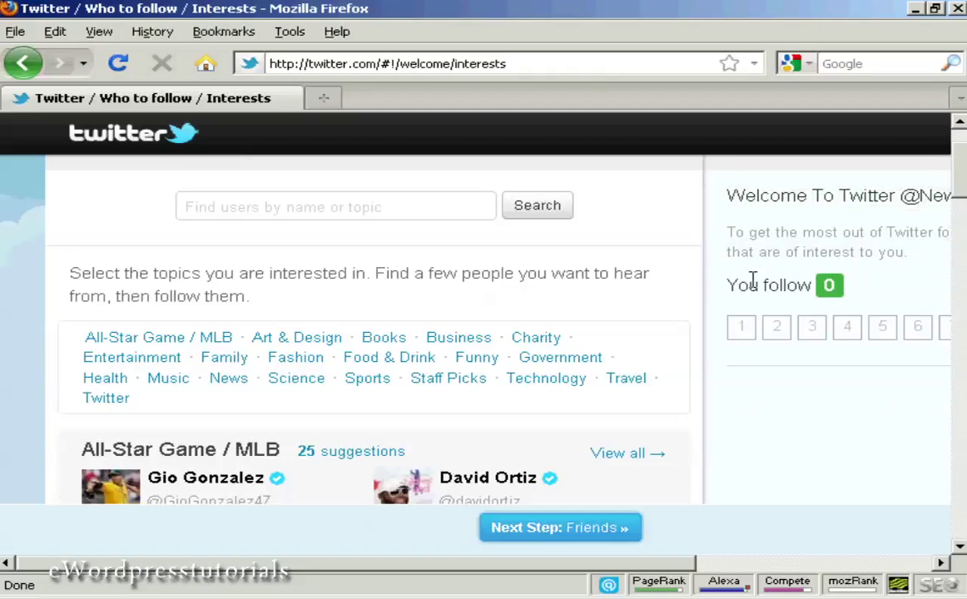
left_click(399, 369)
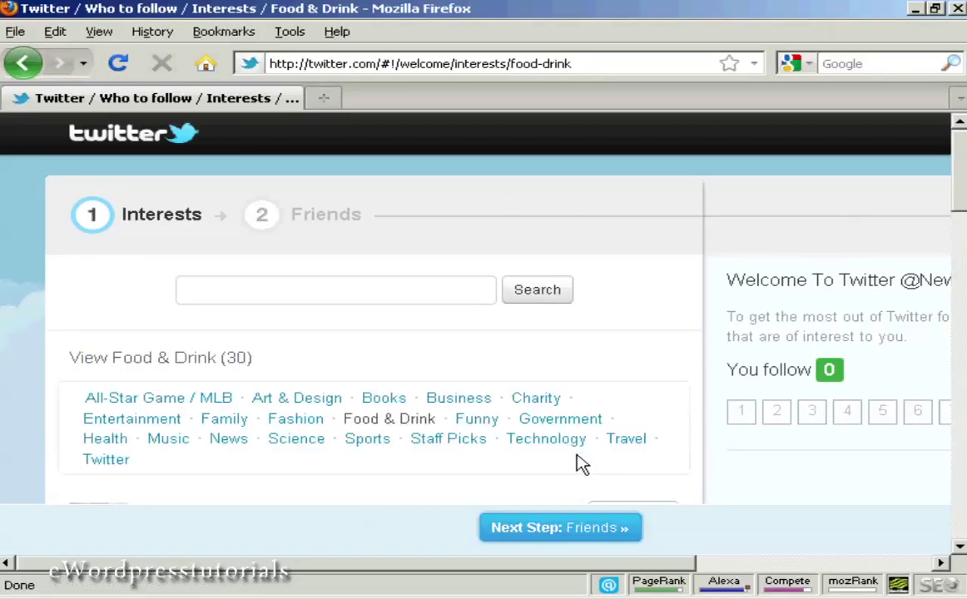
left_click(553, 443)
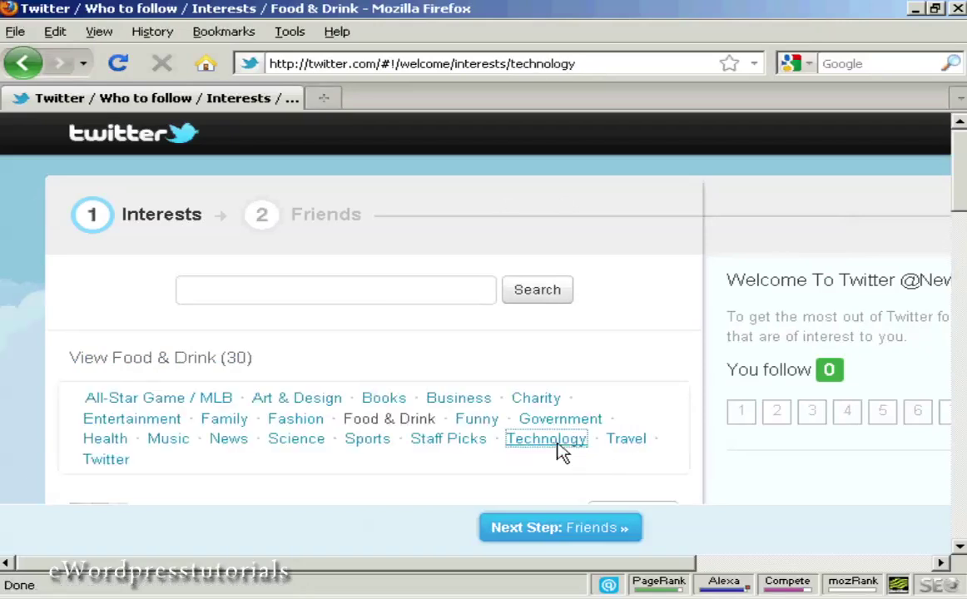
left_click(586, 533)
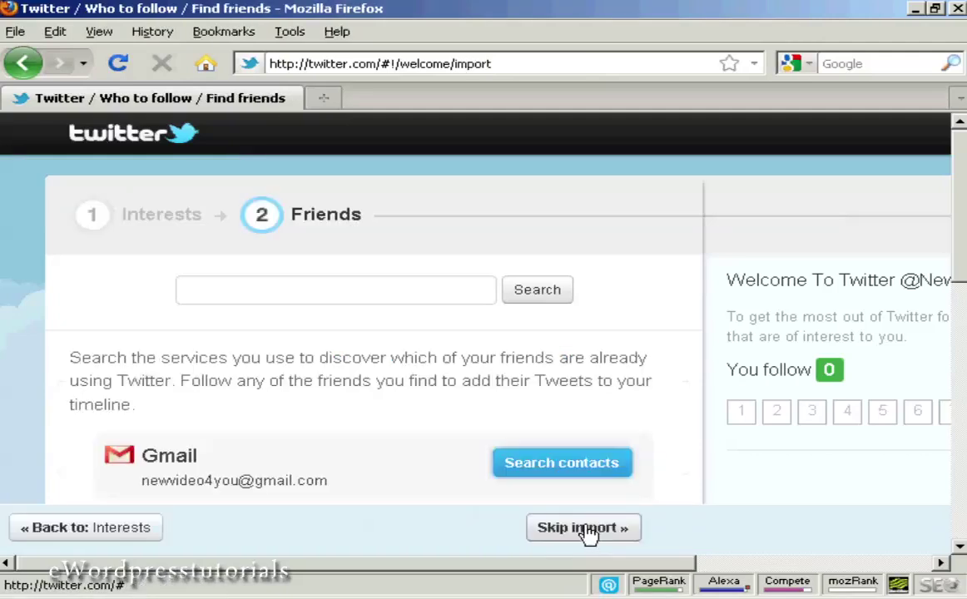
Step: Look over the contact import services, then skip importing to reach the home timeline
scroll(876, 209, "down", 1)
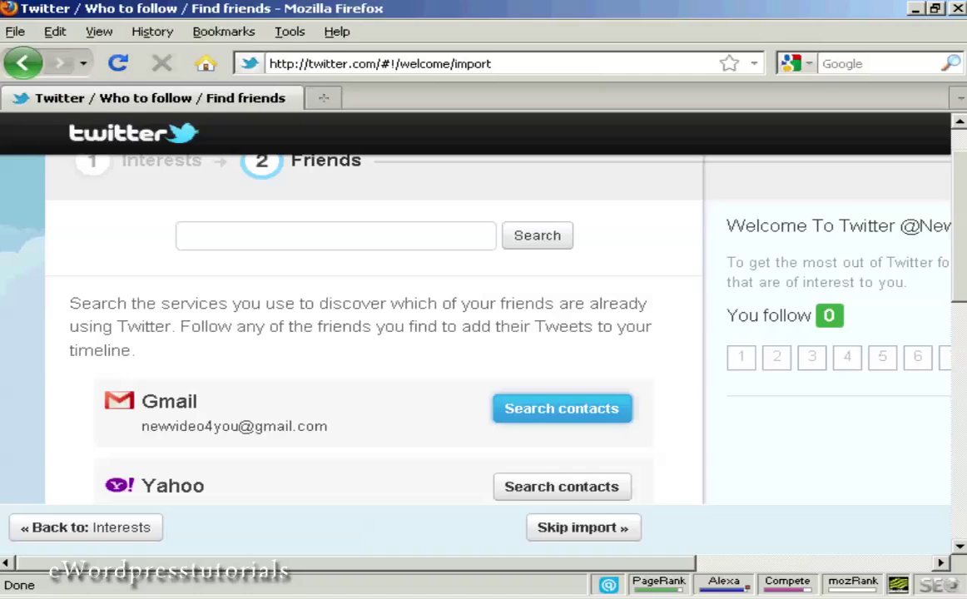
scroll(438, 329, "down", 1)
scroll(438, 328, "down", 1)
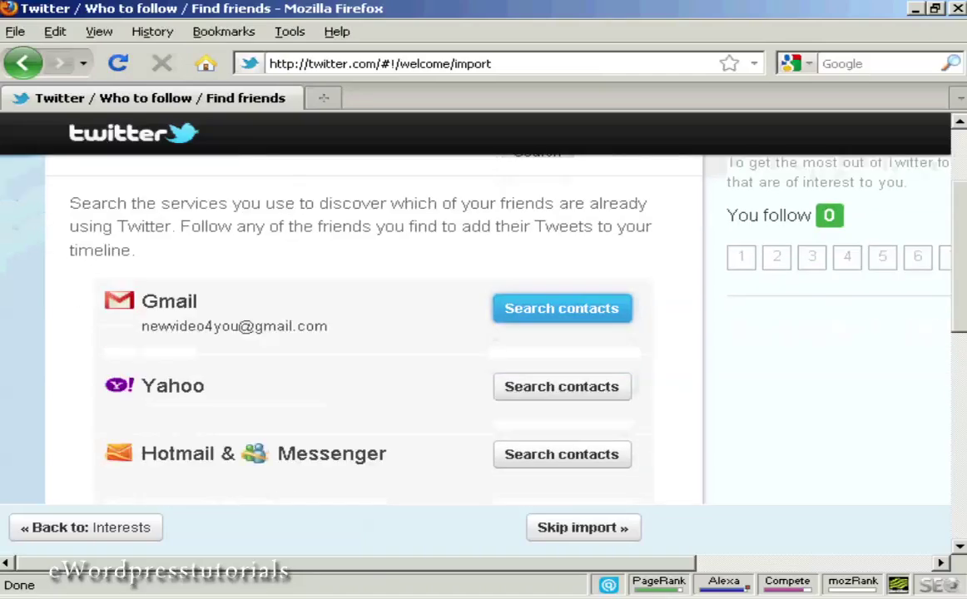
scroll(438, 329, "down", 1)
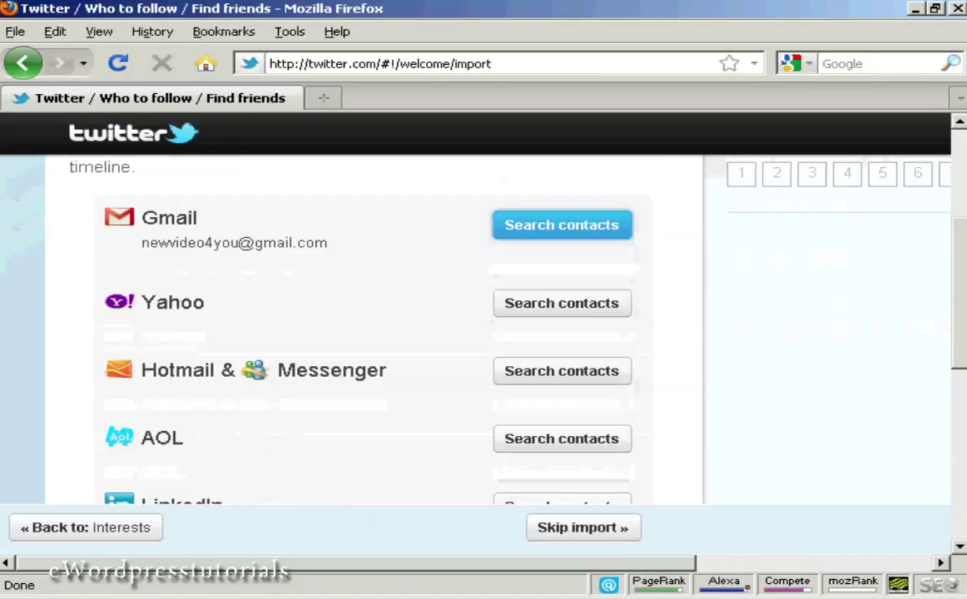
scroll(439, 329, "down", 1)
scroll(439, 328, "down", 1)
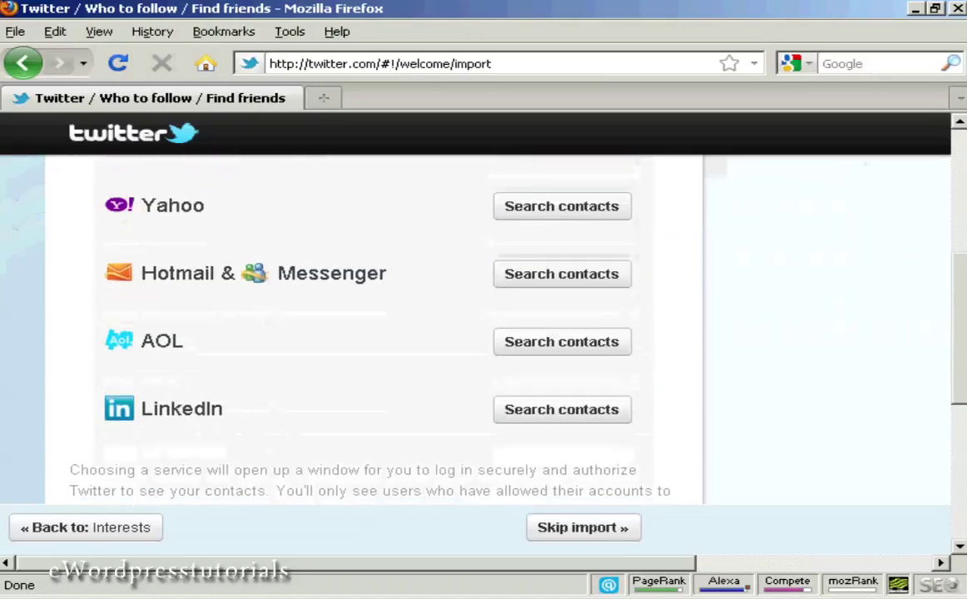
scroll(562, 333, "up", 1)
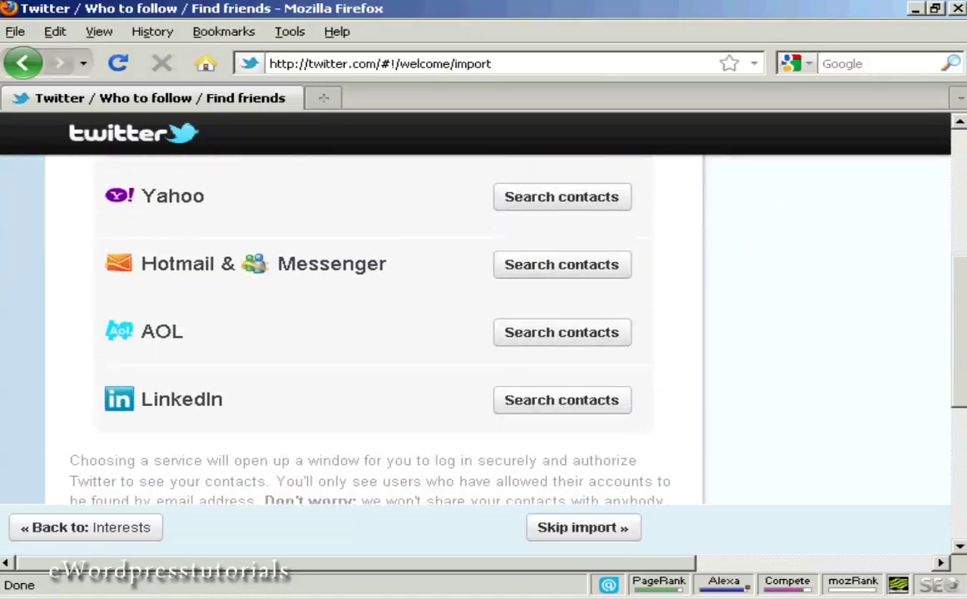
scroll(562, 333, "up", 3)
scroll(561, 357, "up", 1)
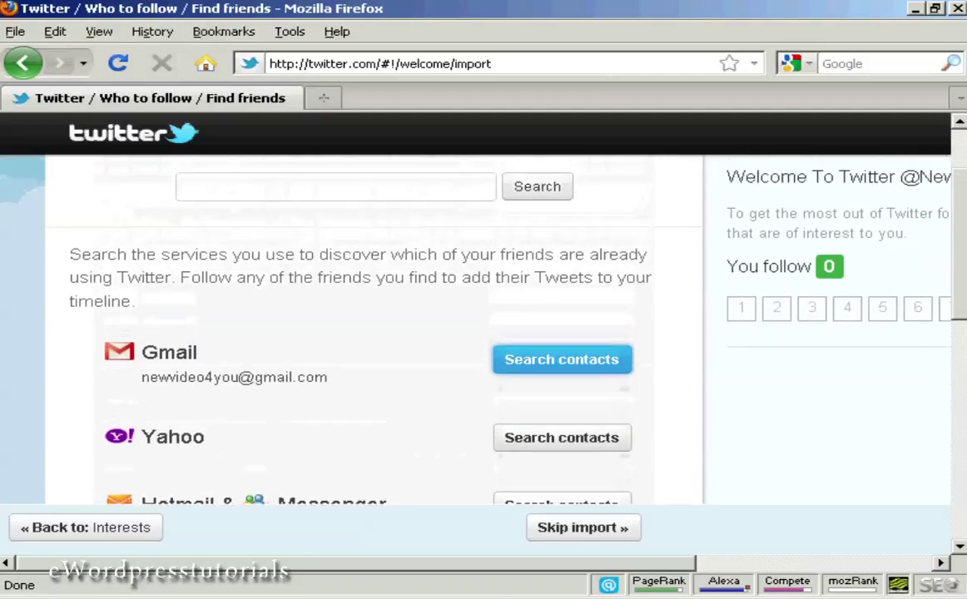
scroll(650, 394, "up", 1)
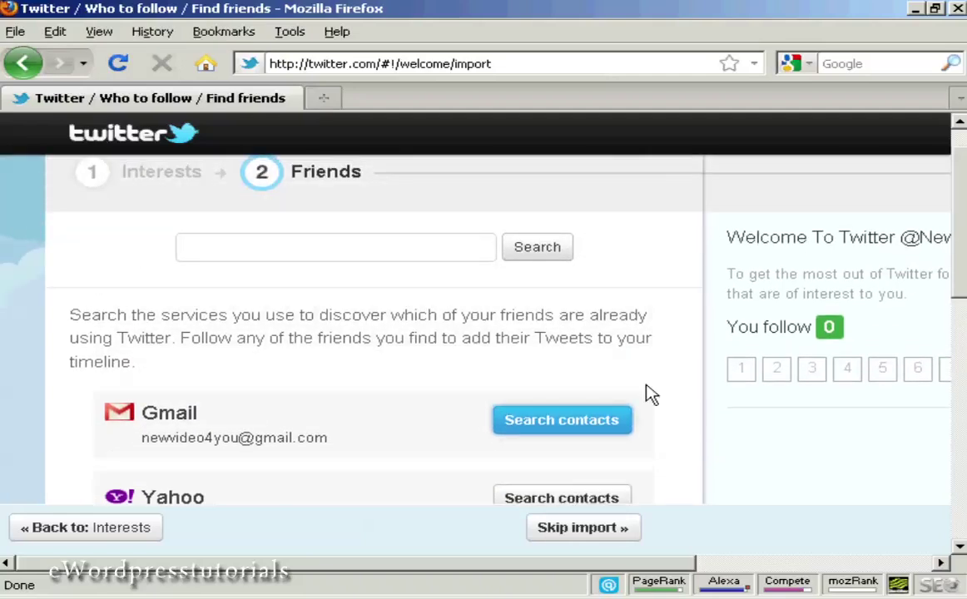
left_click(594, 537)
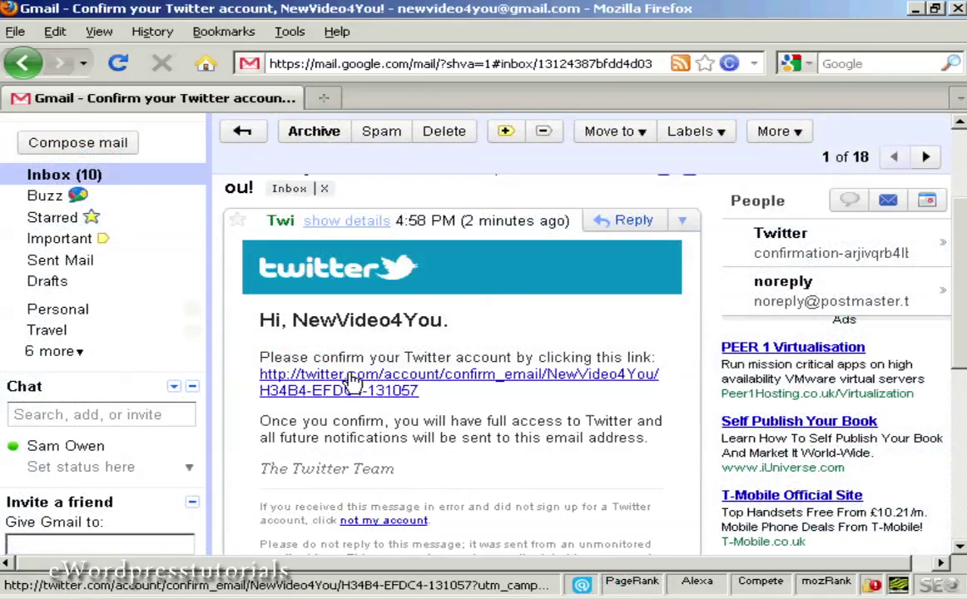
Step: Follow the link in the 'Confirm your Twitter account' email to confirm the account
left_click(599, 381)
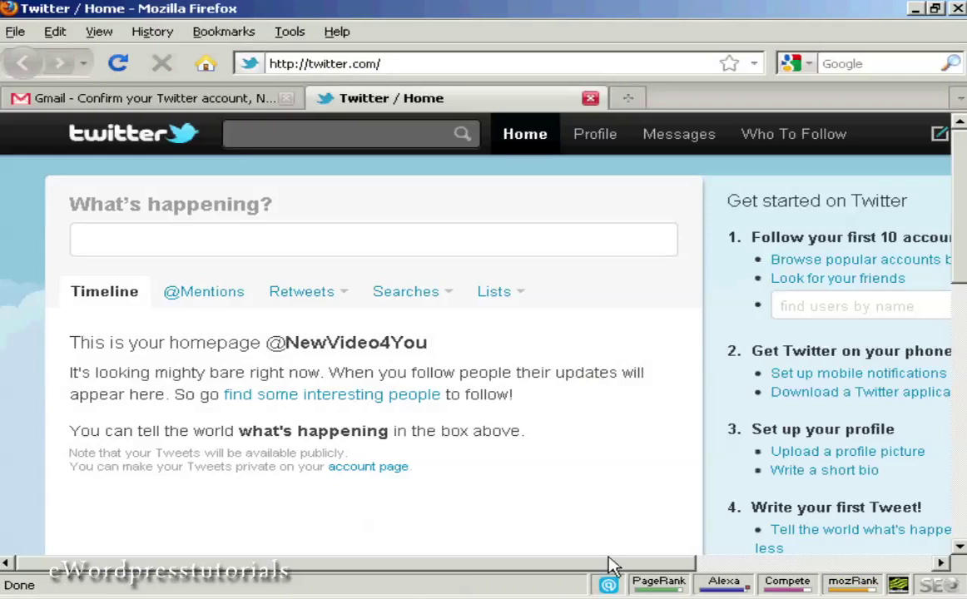
Step: Go to the account's Profile page and into its 'Edit your profile' settings
left_click_drag(615, 567, 583, 574)
scroll(375, 350, "down", 4)
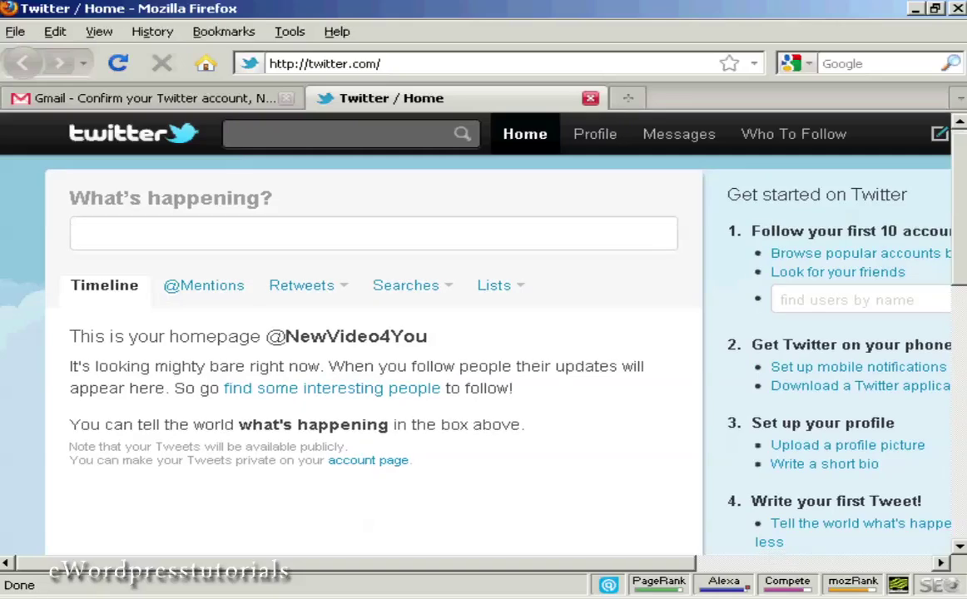
scroll(374, 349, "up", 3)
scroll(375, 349, "up", 1)
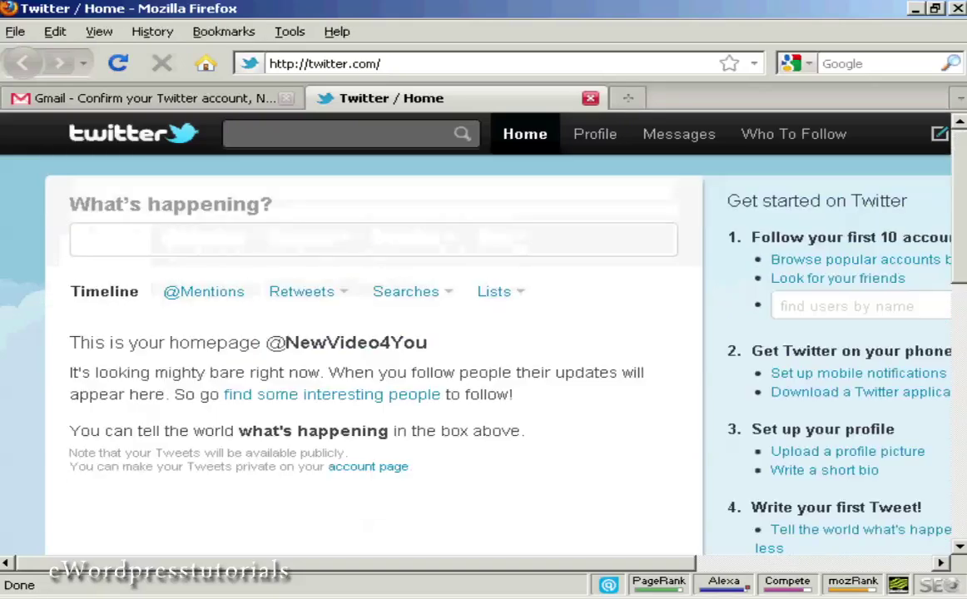
left_click(605, 143)
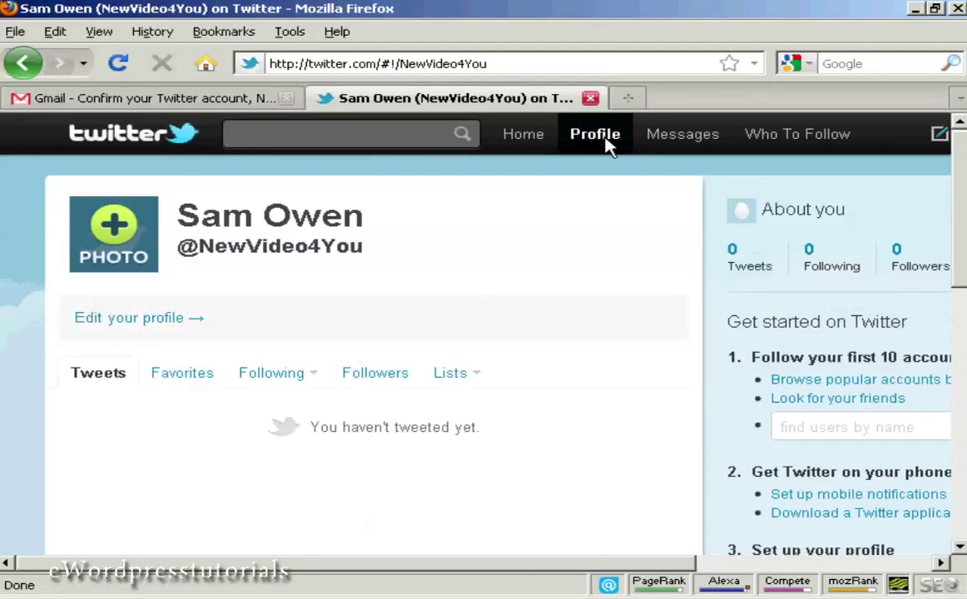
left_click(167, 324)
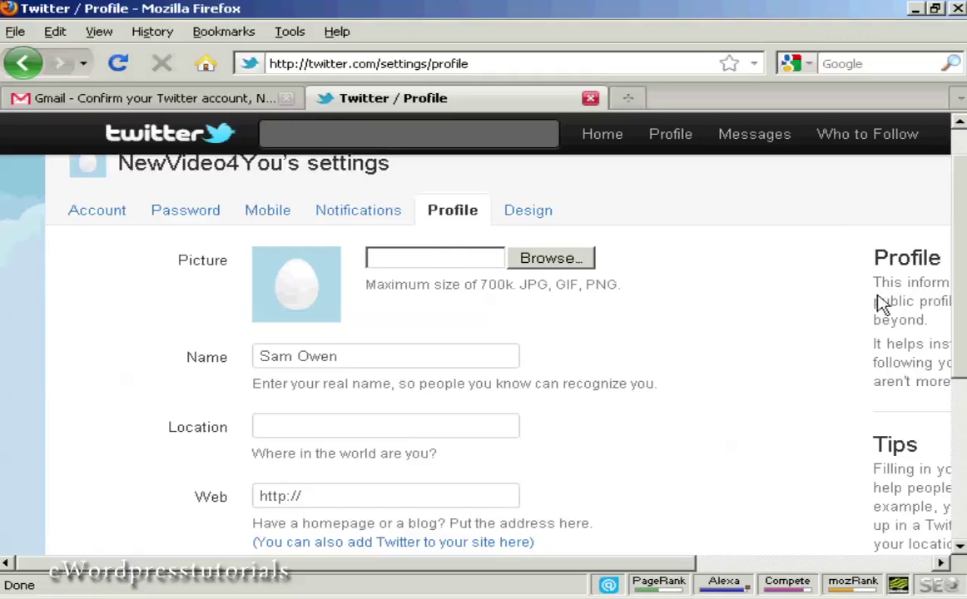
Step: Save location Yarrowford, the newvideo4me WordPress blog URL and a Scotland video-transcribing bio
scroll(964, 283, "down", 1)
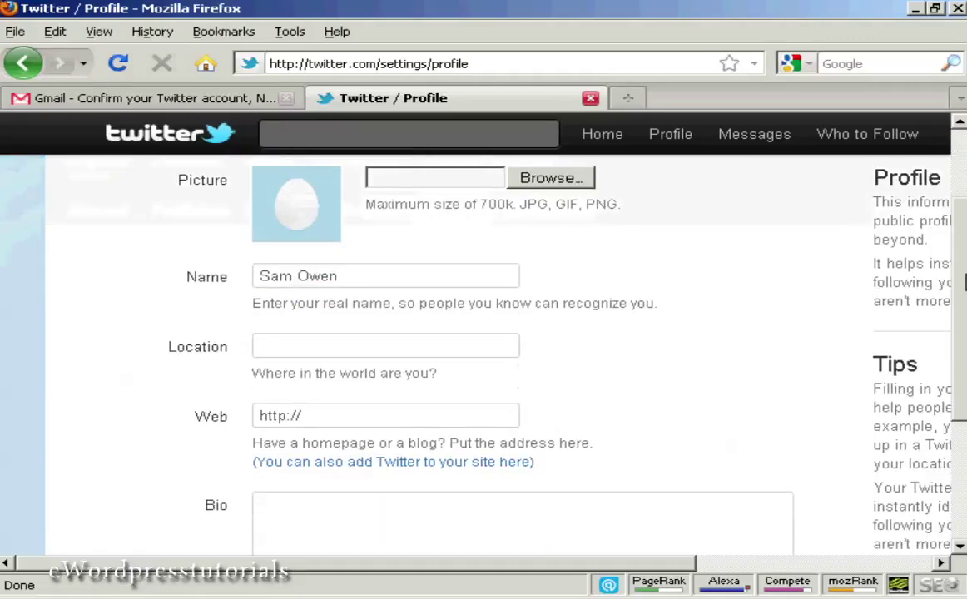
left_click(267, 344)
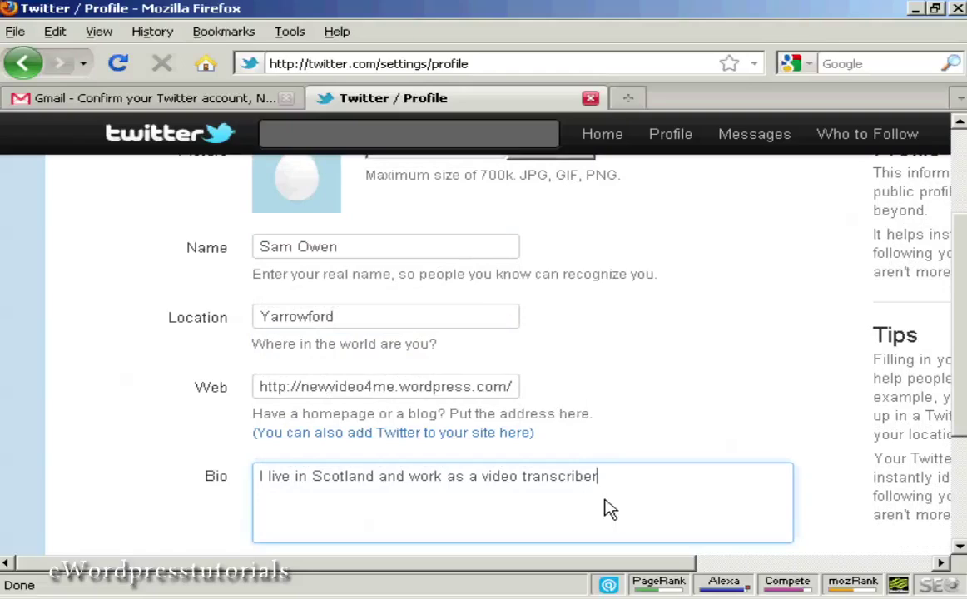
type(".")
left_click_drag(962, 333, 963, 389)
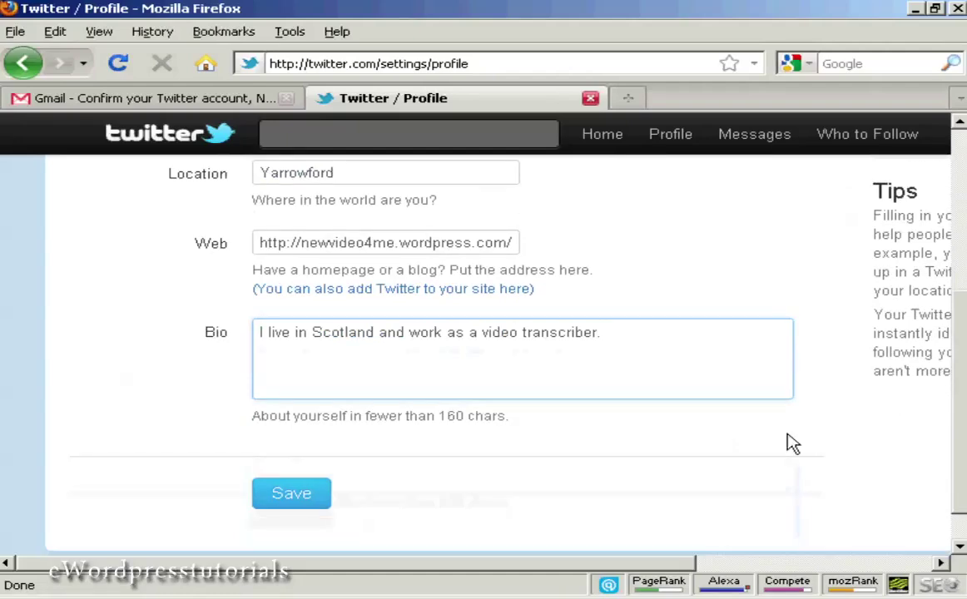
left_click(288, 498)
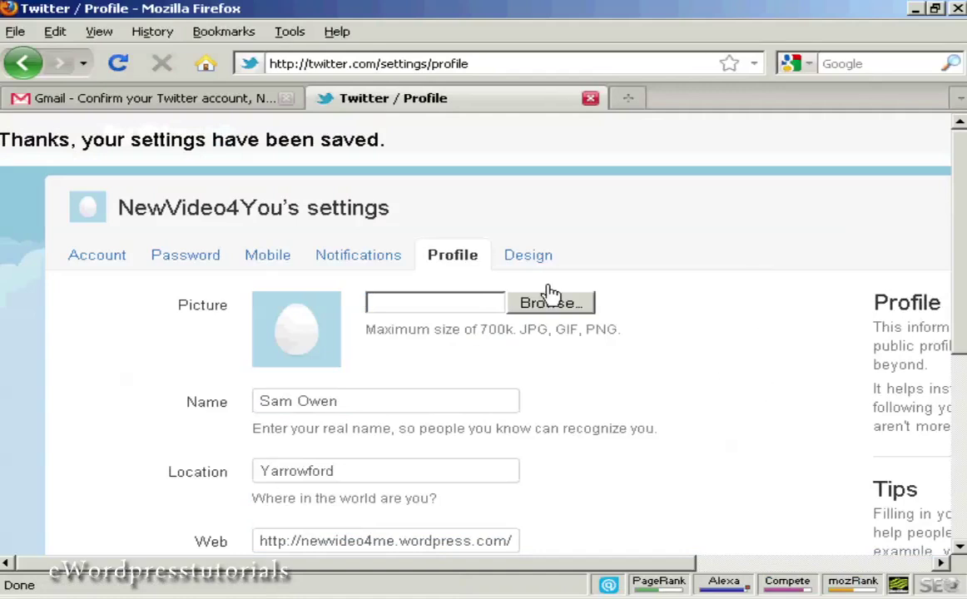
left_click(539, 262)
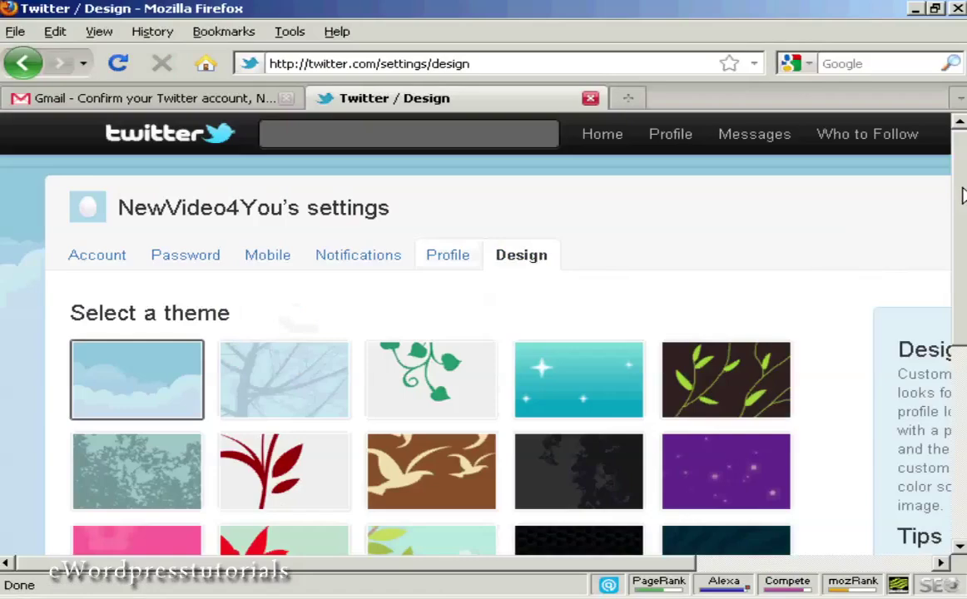
Step: Apply the brown theme with cream birds and save the design changes
scroll(963, 195, "down", 4)
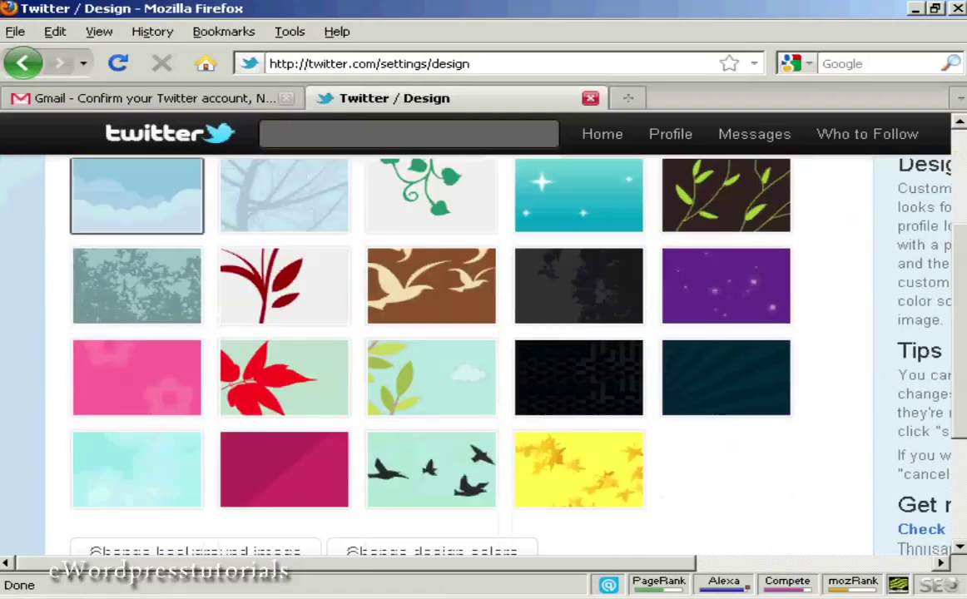
scroll(470, 322, "down", 2)
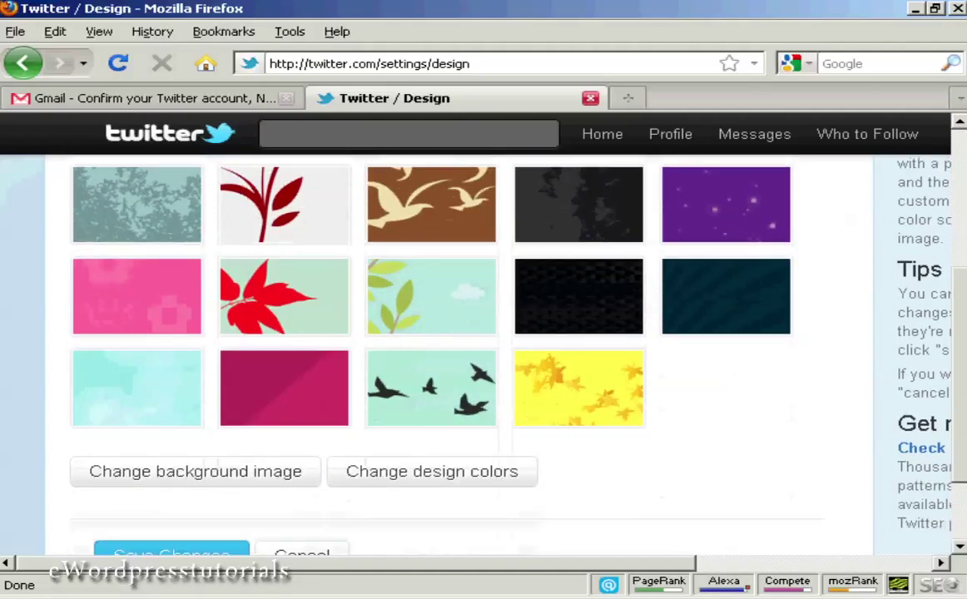
scroll(469, 350, "up", 2)
scroll(470, 350, "up", 2)
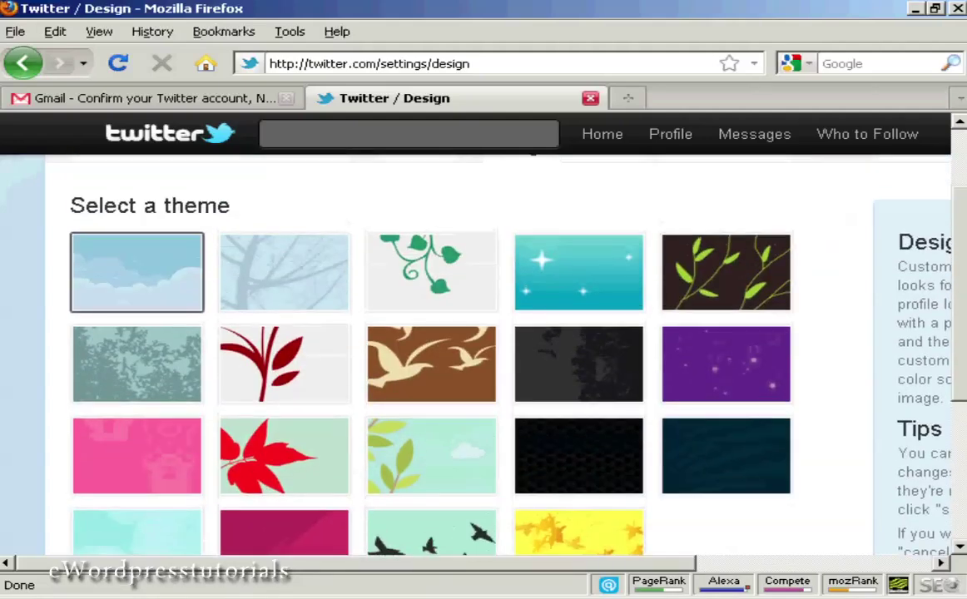
scroll(469, 349, "up", 1)
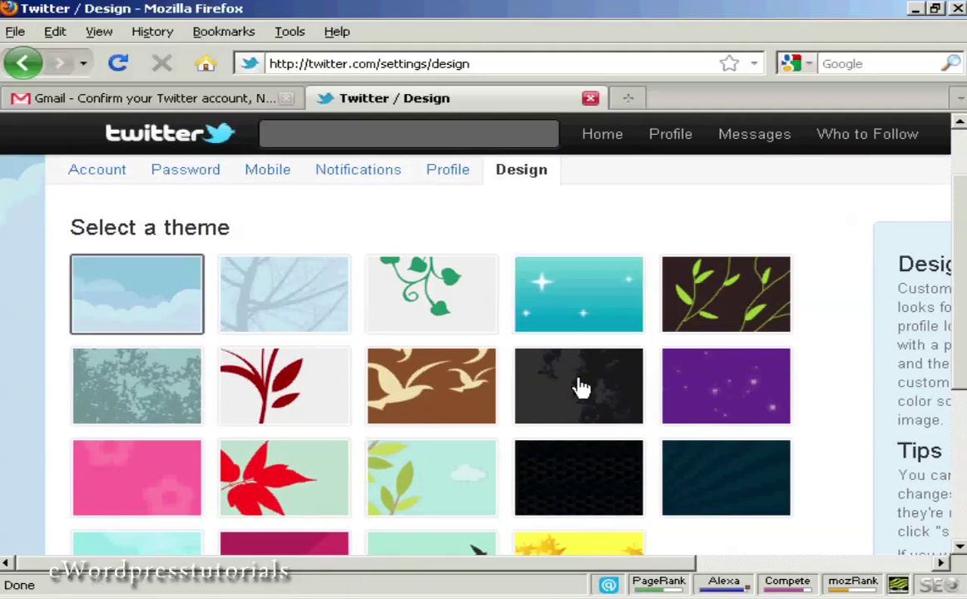
left_click(449, 407)
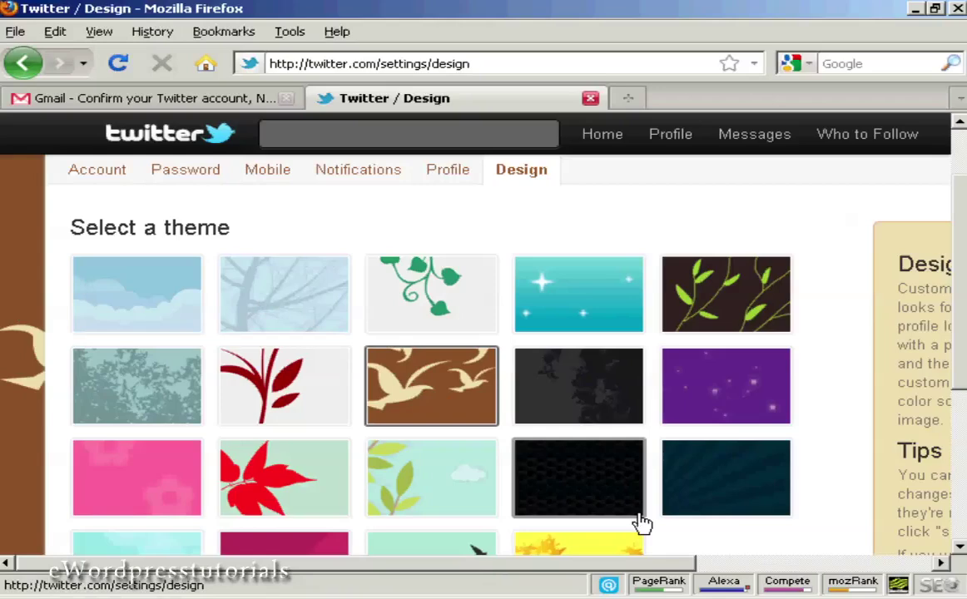
scroll(874, 250, "down", 5)
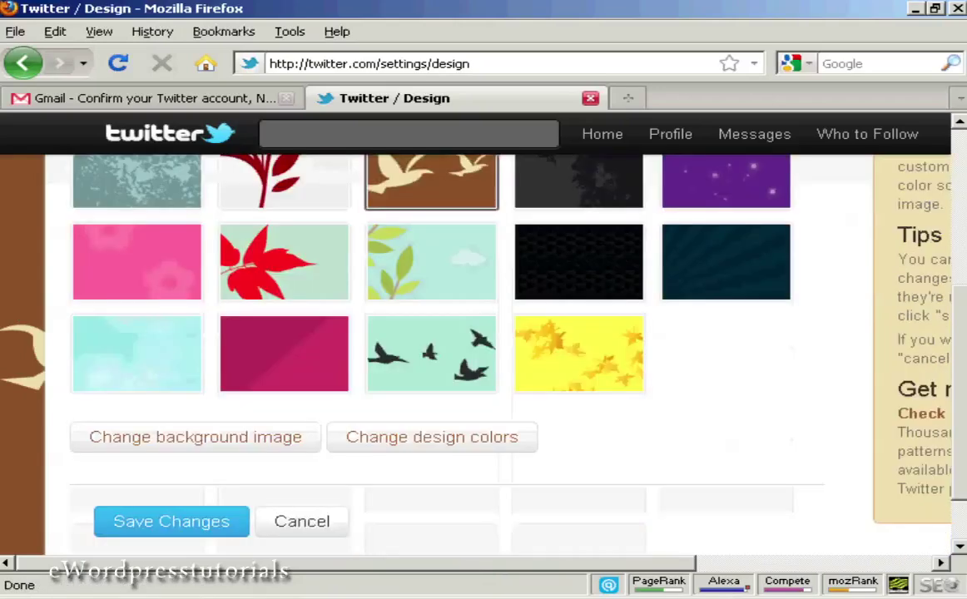
scroll(432, 333, "down", 2)
left_click(172, 459)
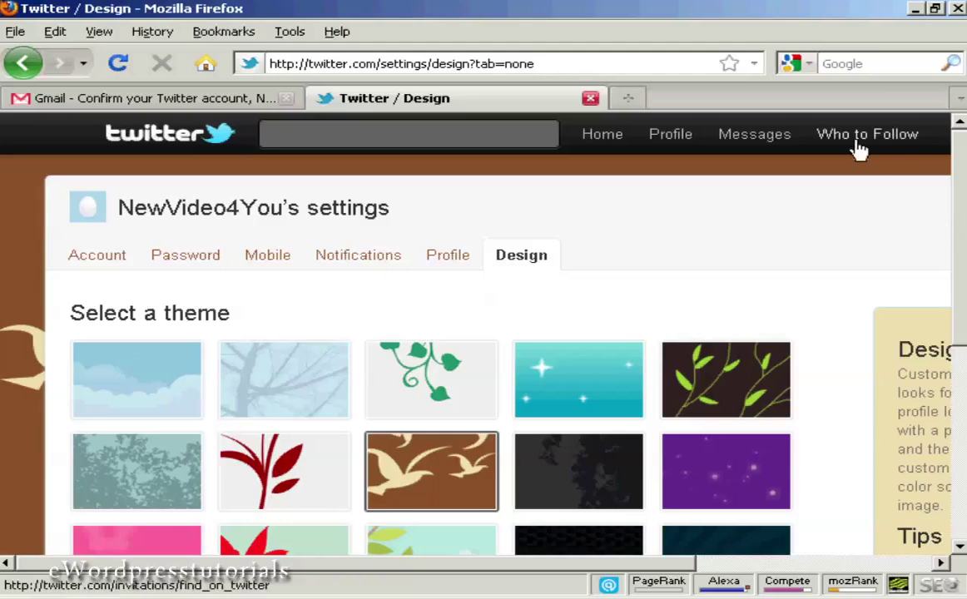
Step: Follow jimmyeatworld from the Who to Follow suggestions
left_click(885, 145)
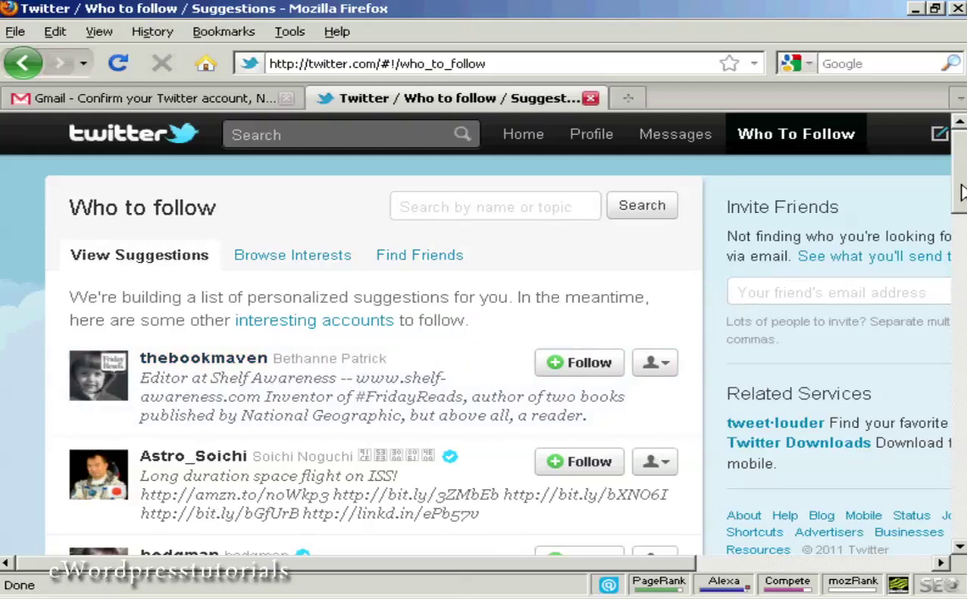
scroll(961, 204, "down", 3)
left_click_drag(961, 211, 961, 237)
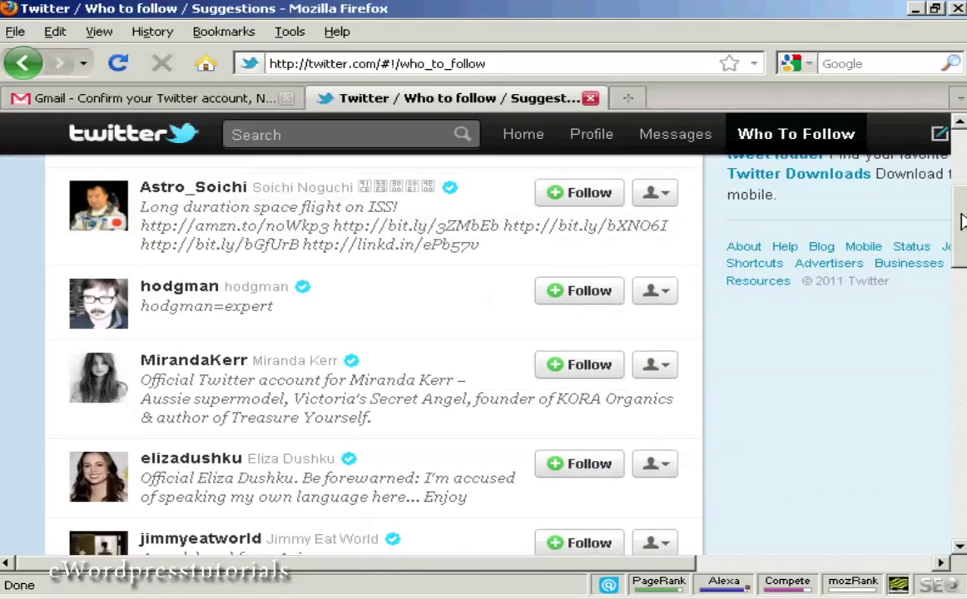
left_click_drag(961, 237, 961, 277)
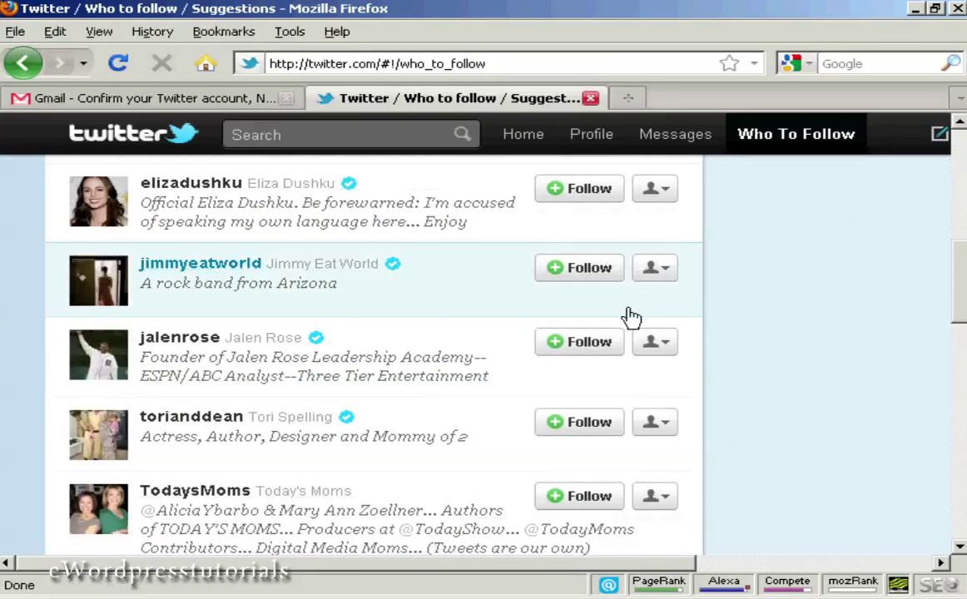
left_click(577, 282)
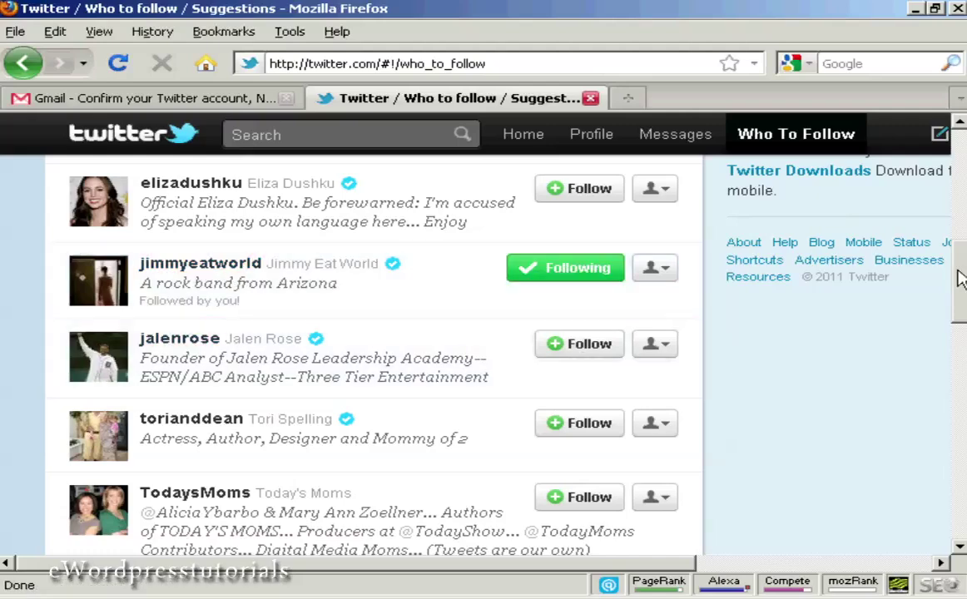
Step: Follow the fledgling account and look over the remaining suggestions
left_click_drag(956, 276, 956, 360)
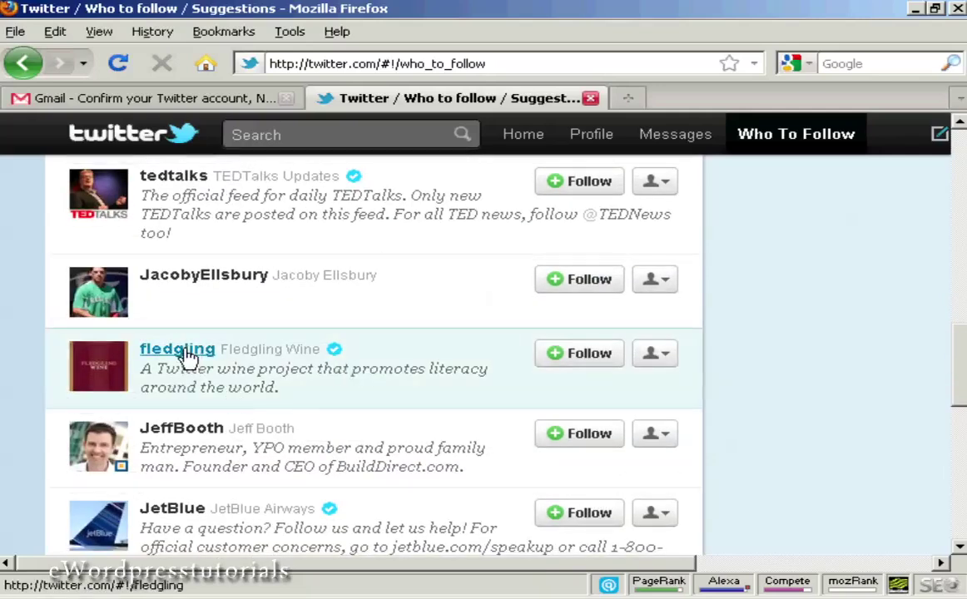
left_click(588, 365)
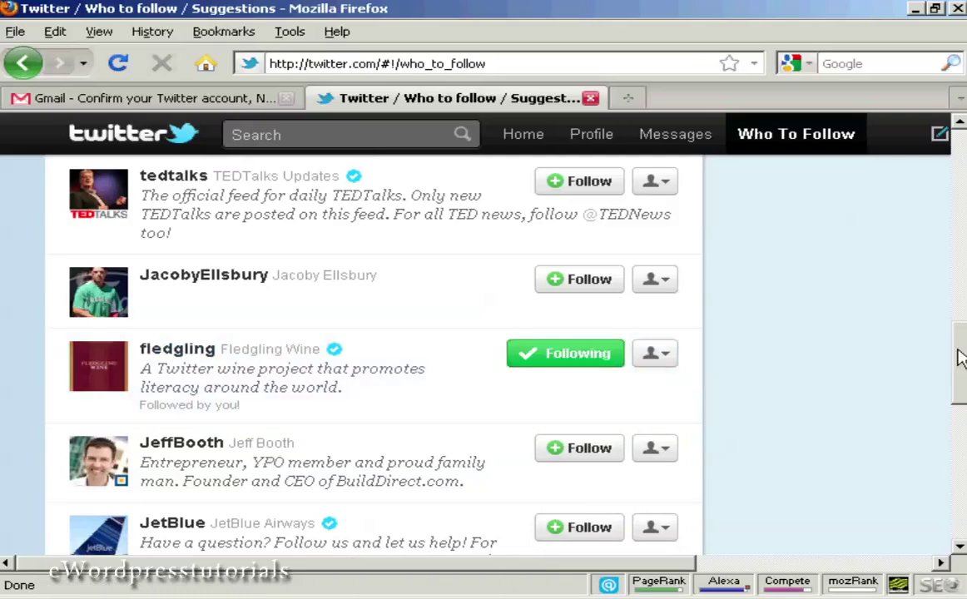
scroll(959, 383, "down", 2)
scroll(958, 395, "down", 2)
scroll(959, 453, "down", 2)
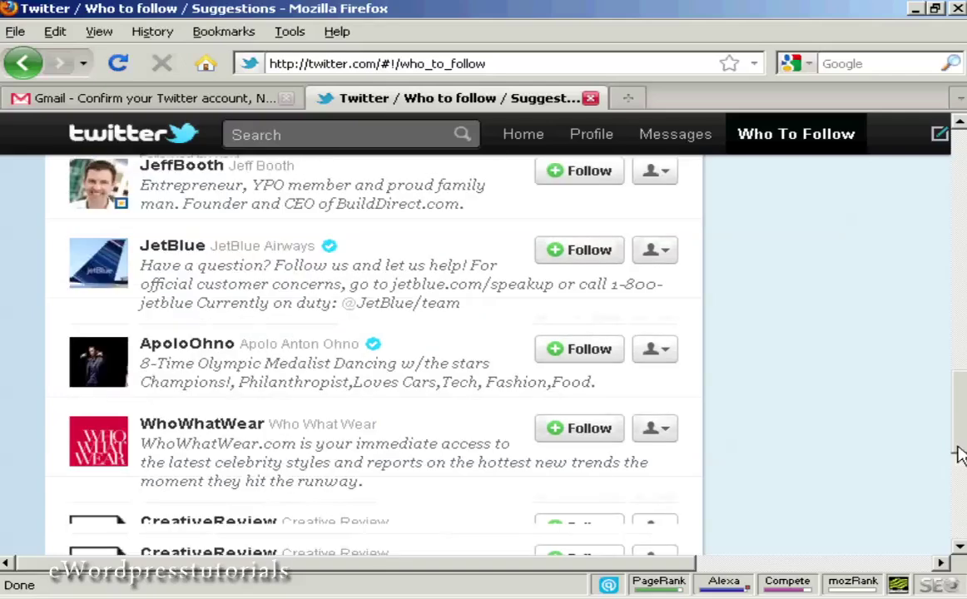
scroll(959, 459, "down", 6)
scroll(958, 486, "down", 3)
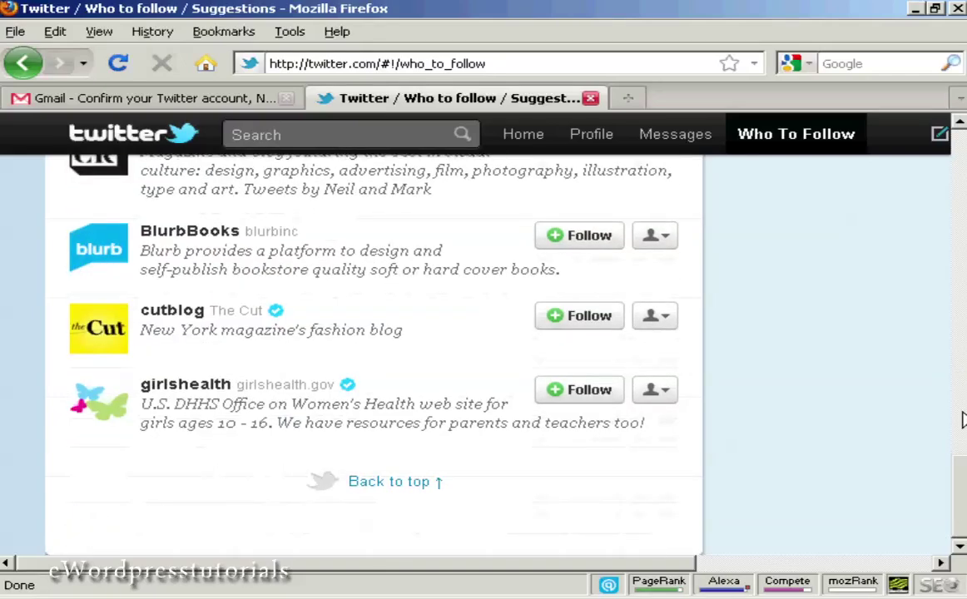
scroll(959, 485, "up", 10)
scroll(958, 485, "up", 10)
scroll(959, 485, "up", 8)
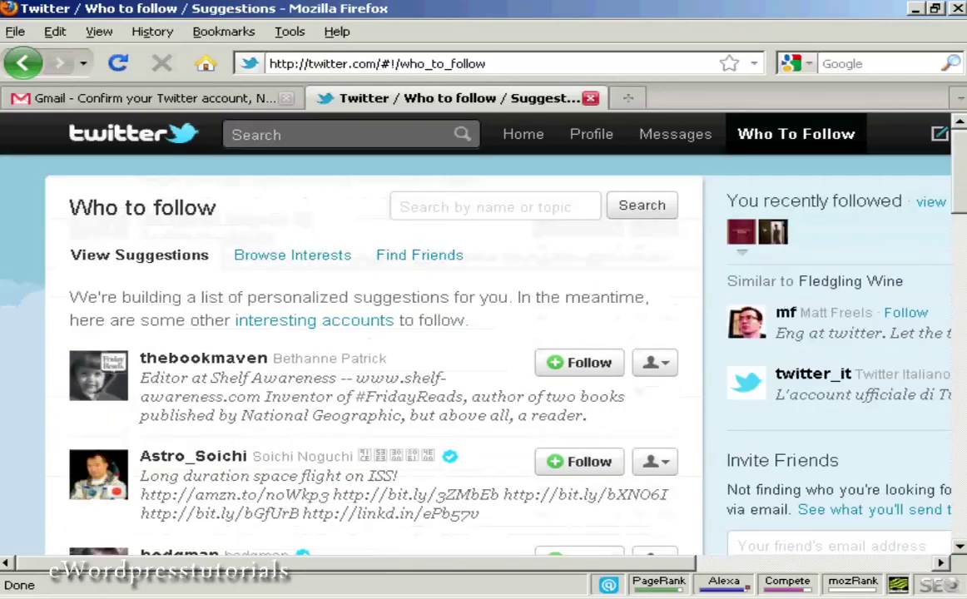
left_click(523, 140)
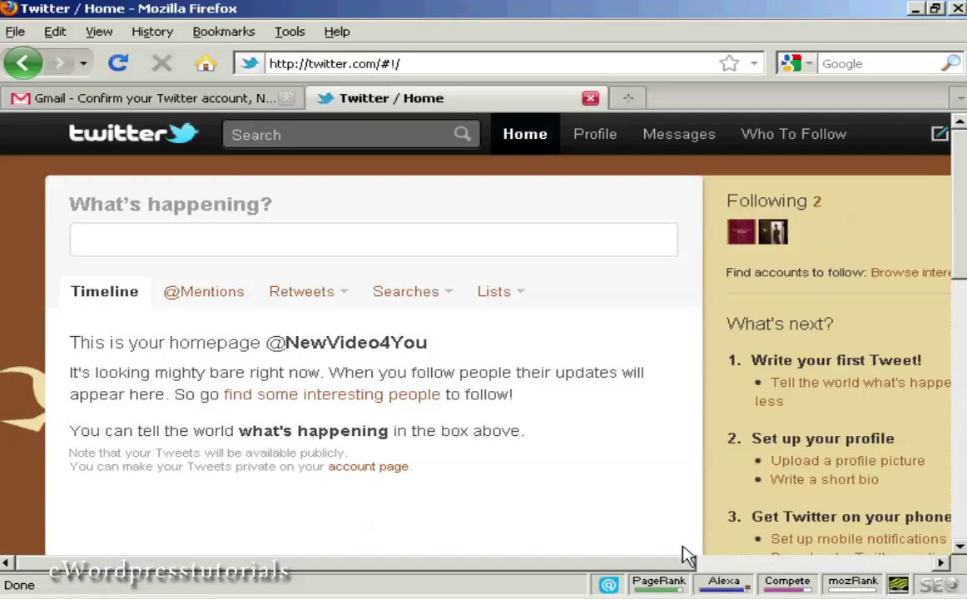
left_click_drag(687, 564, 903, 574)
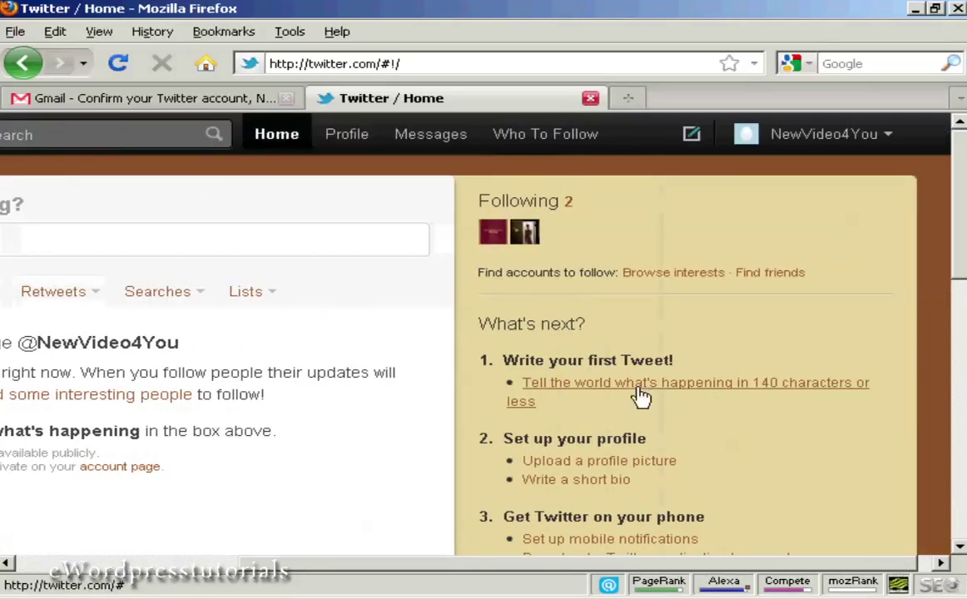
Step: Post the tweet 'Making a video about Twitter Right Now!'
left_click(684, 396)
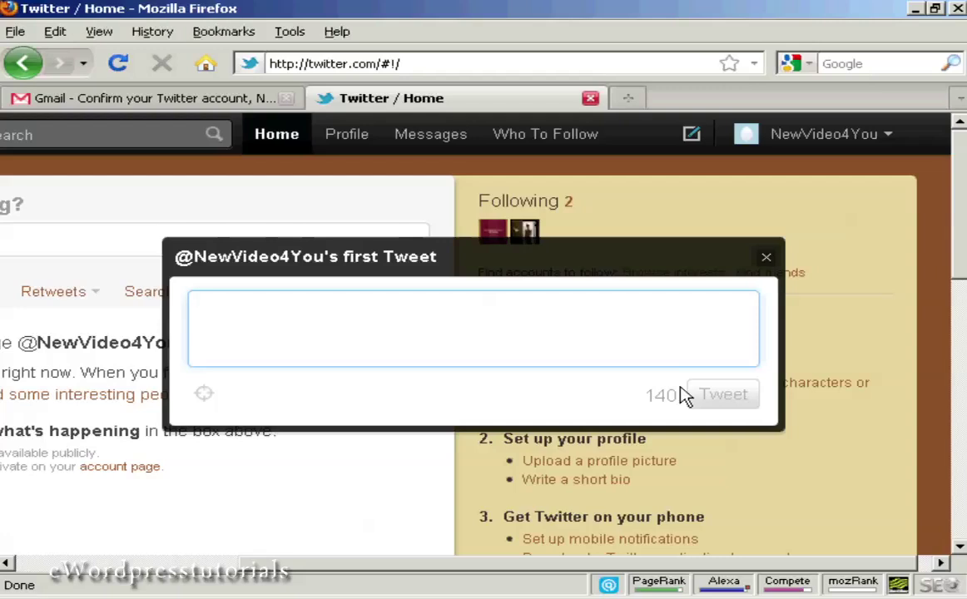
type("Making")
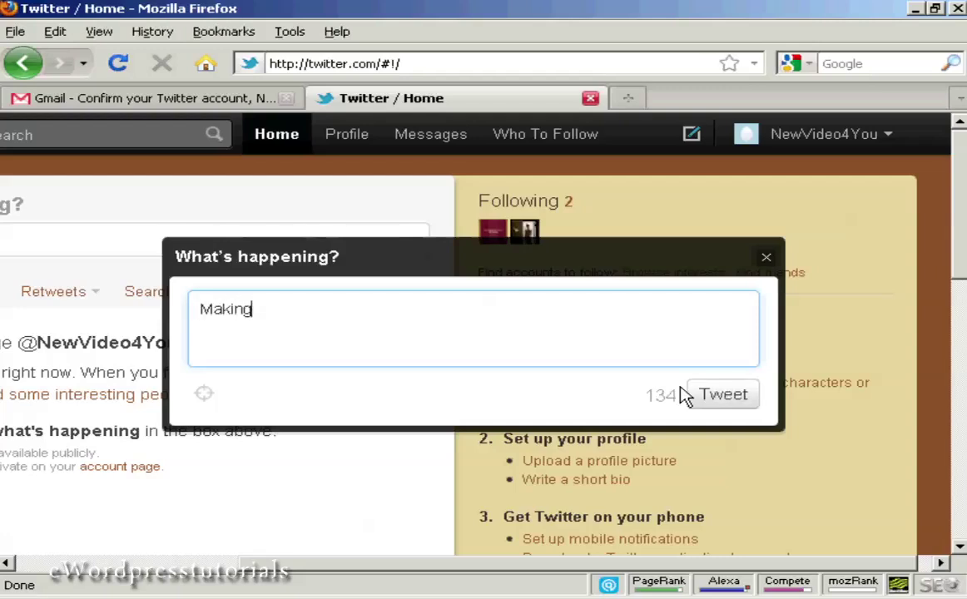
type(" a vide")
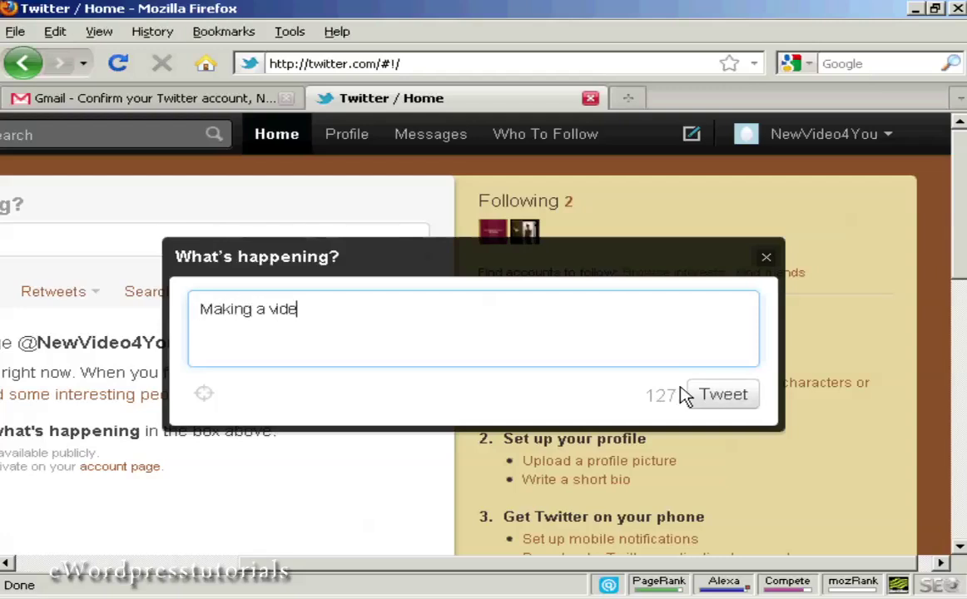
type("o about Twitter Right Now!")
left_click(734, 399)
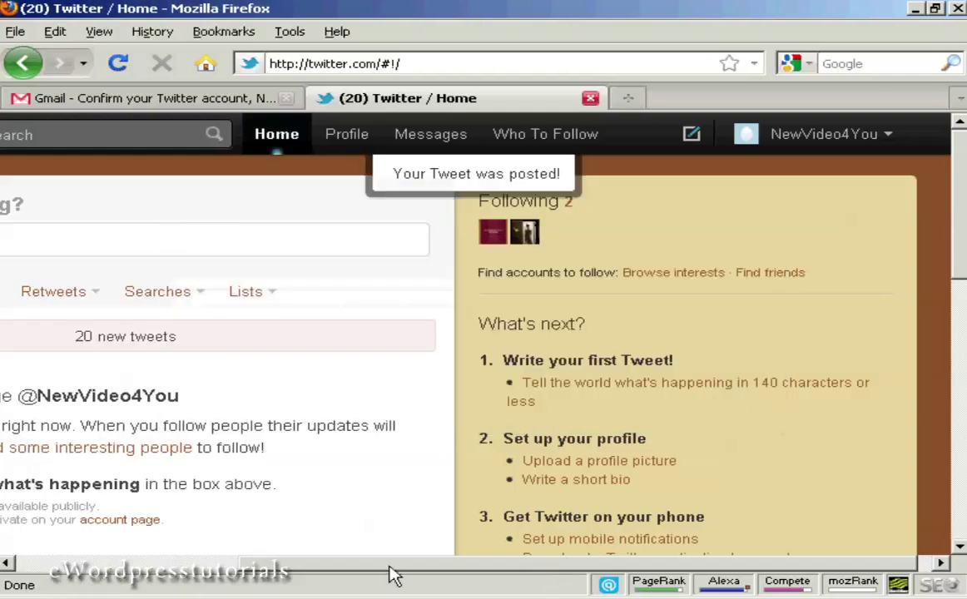
Step: Scroll through the home timeline and back up to the new tweet above jimmyeatworld's posts
left_click_drag(374, 574, 125, 574)
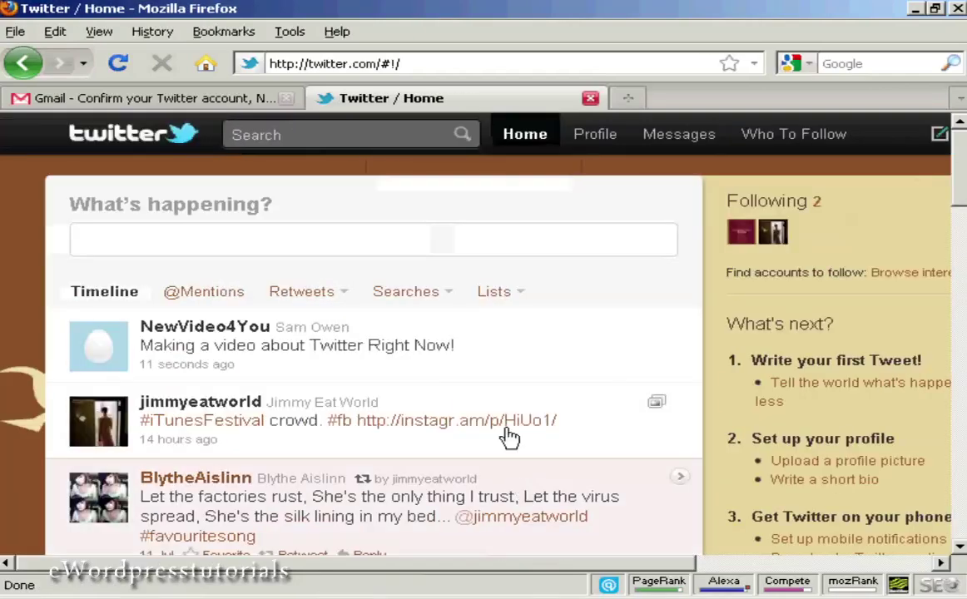
mouse_move(374, 420)
left_click_drag(963, 174, 961, 208)
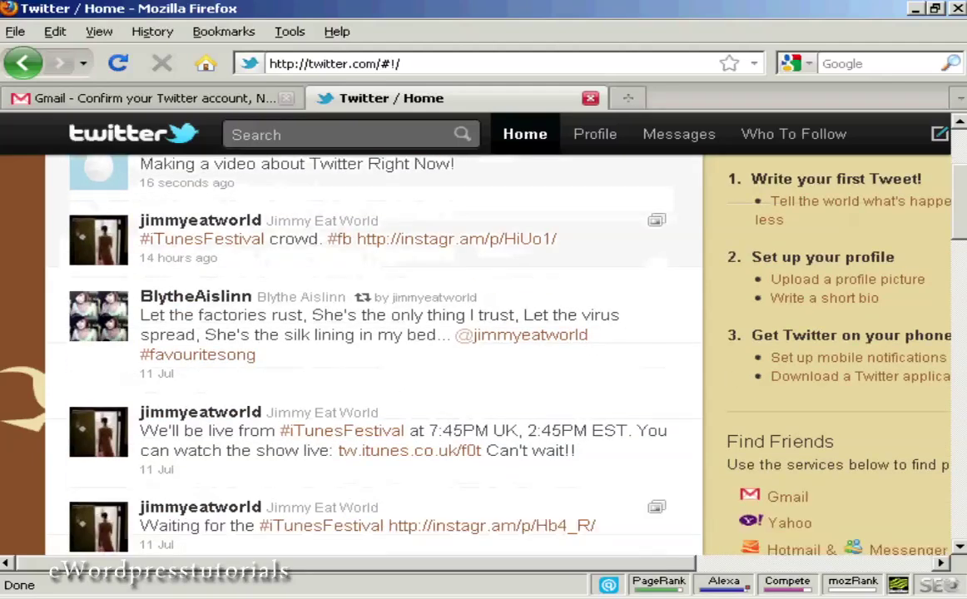
scroll(374, 350, "down", 3)
left_click_drag(961, 216, 963, 143)
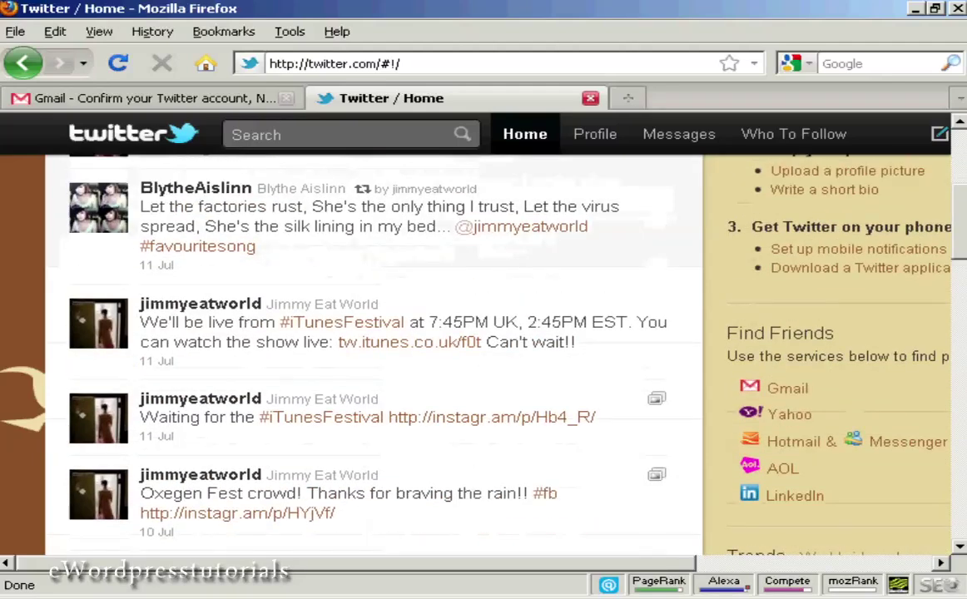